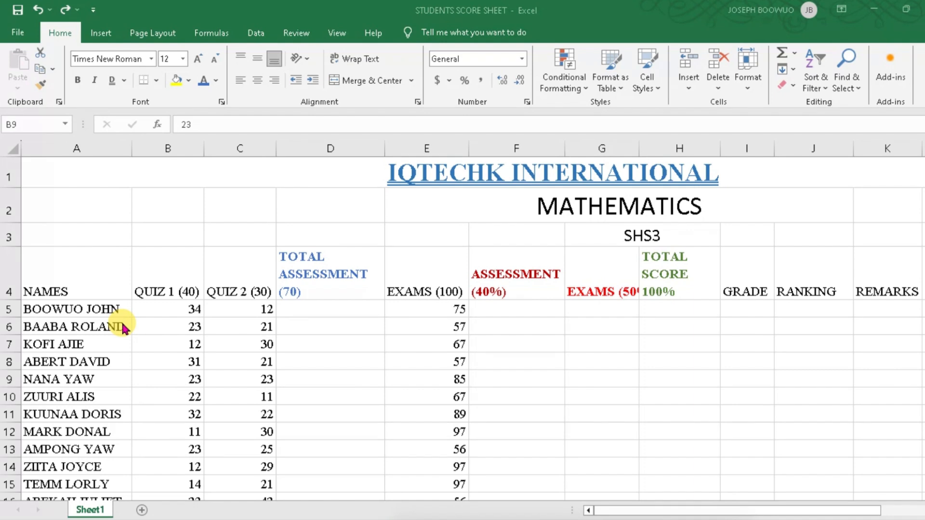
# Change the font color of the entire row 5 to the standard dark red
pyautogui.scroll(-1, 123, 318)
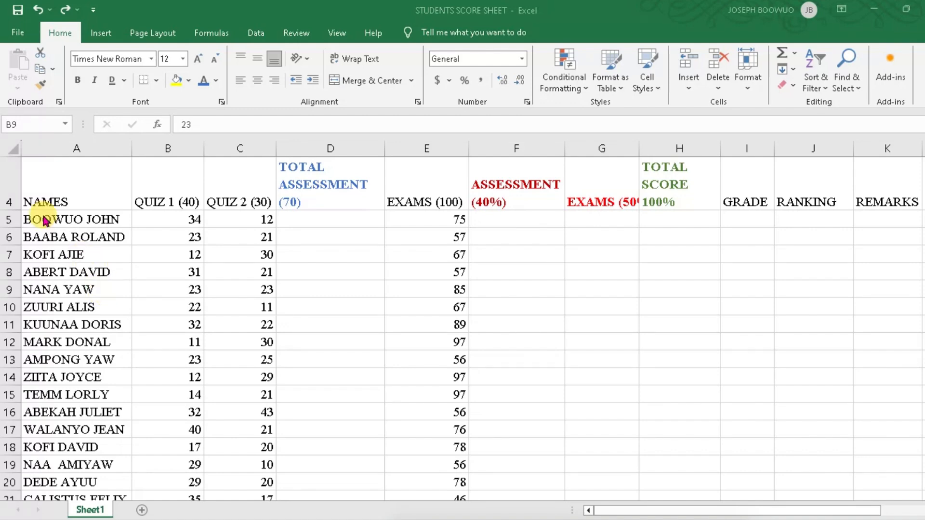
pyautogui.click(11, 219)
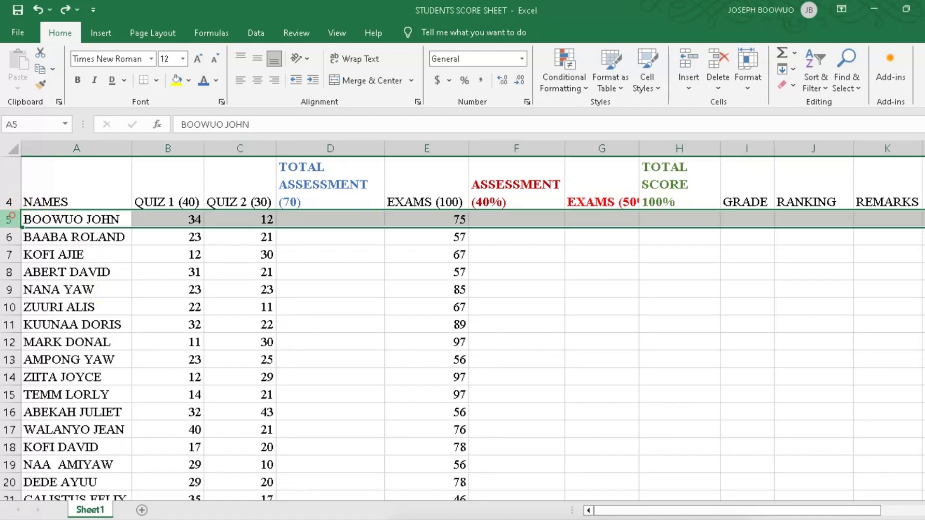
pyautogui.click(217, 86)
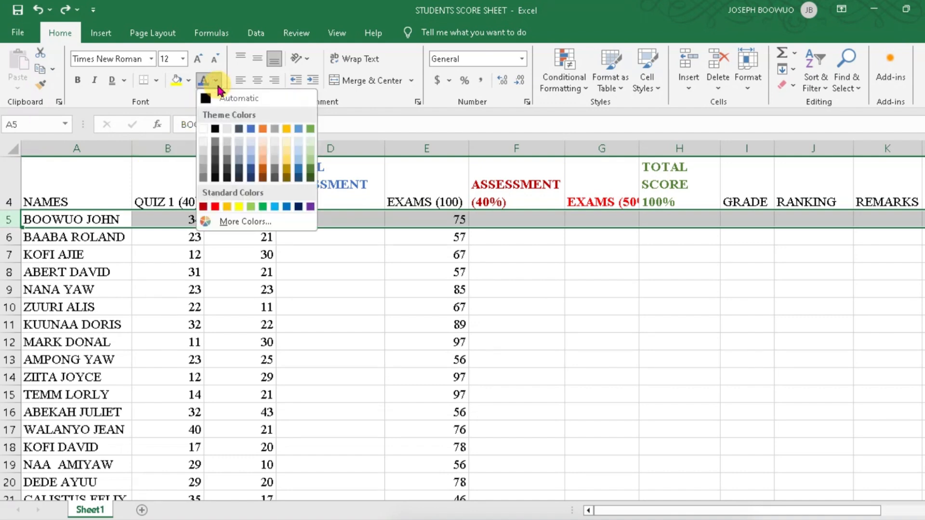
pyautogui.click(202, 206)
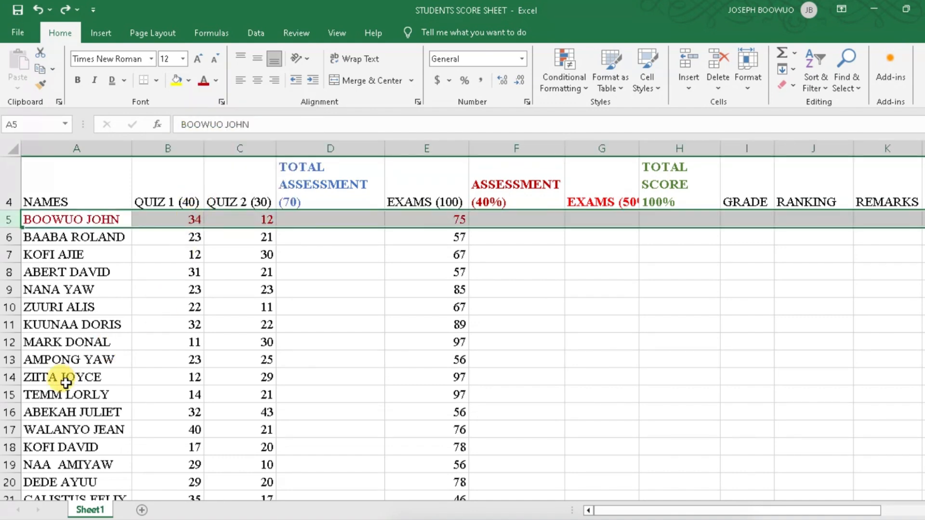
# Change the font color of the entire row 13 to the blue theme color
pyautogui.click(14, 360)
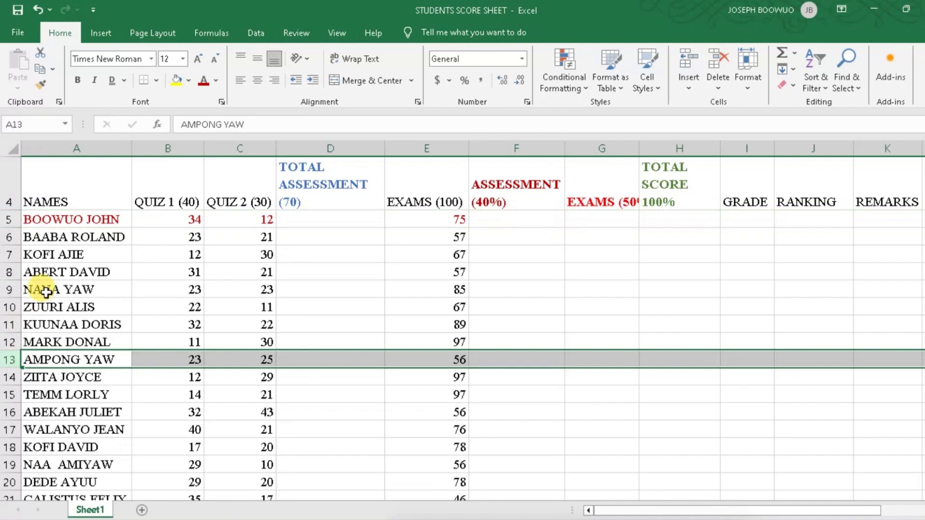
pyautogui.click(203, 80)
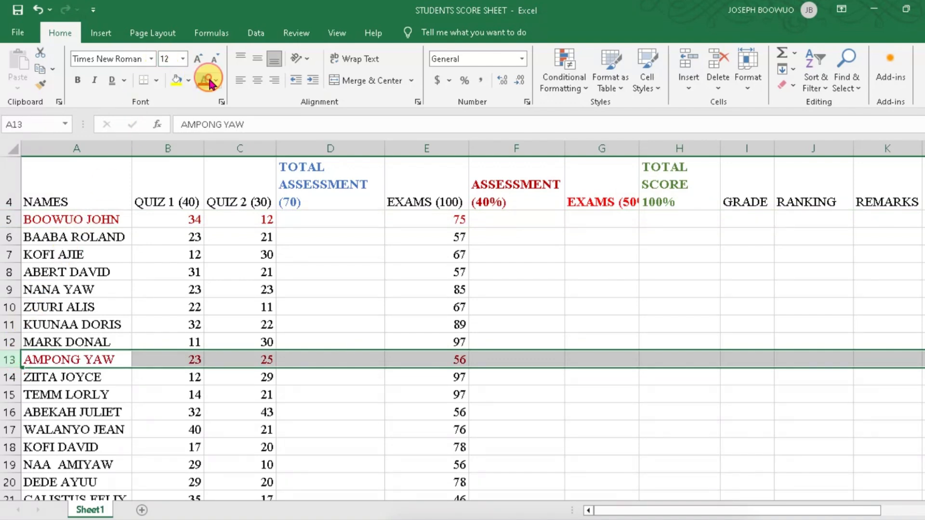
pyautogui.click(216, 81)
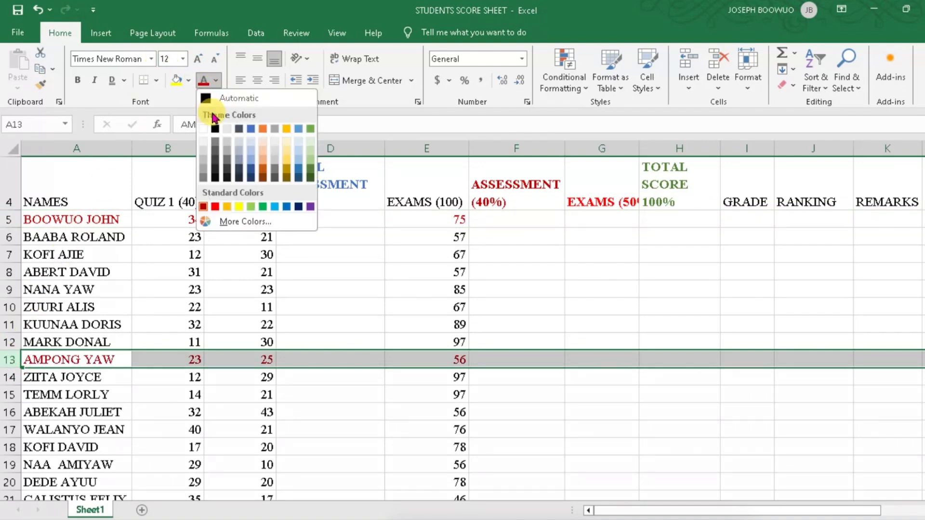
pyautogui.click(248, 129)
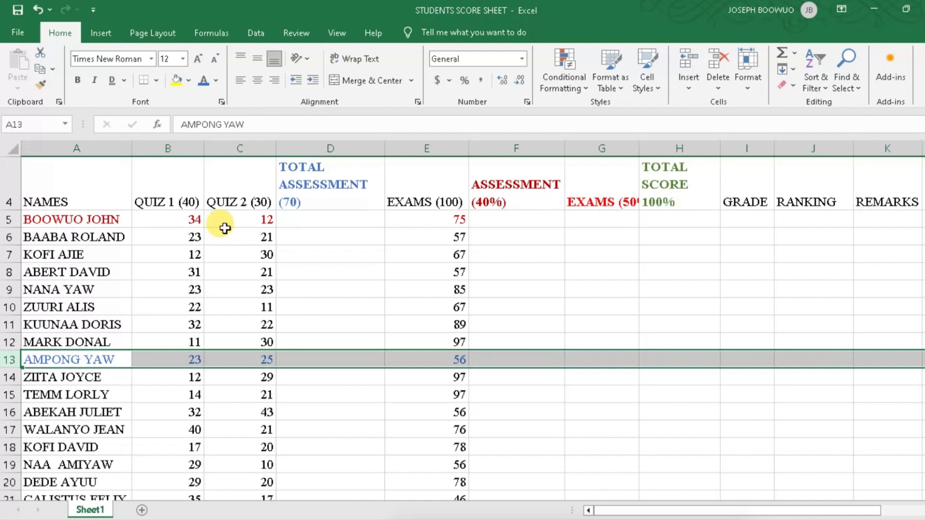
# Set the Quiz 2 score in cell C16 to 40
pyautogui.click(193, 307)
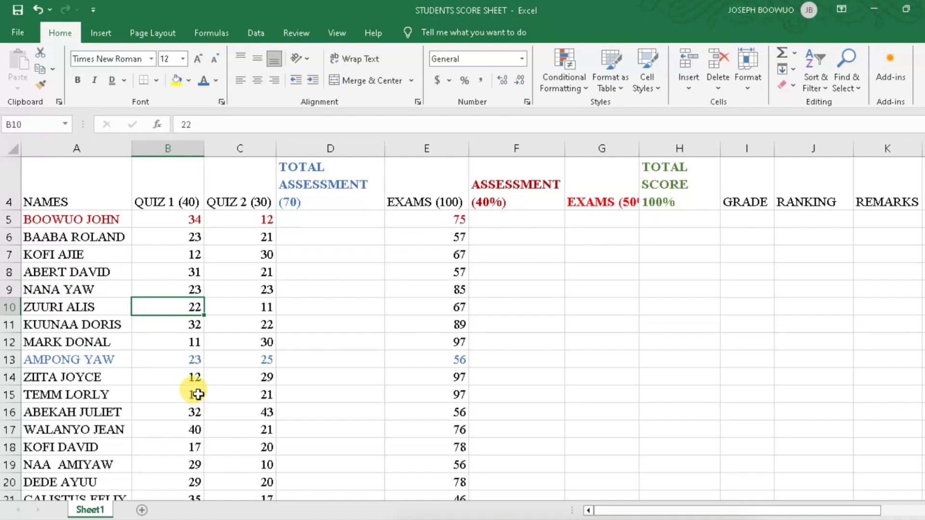
pyautogui.scroll(-2, 198, 394)
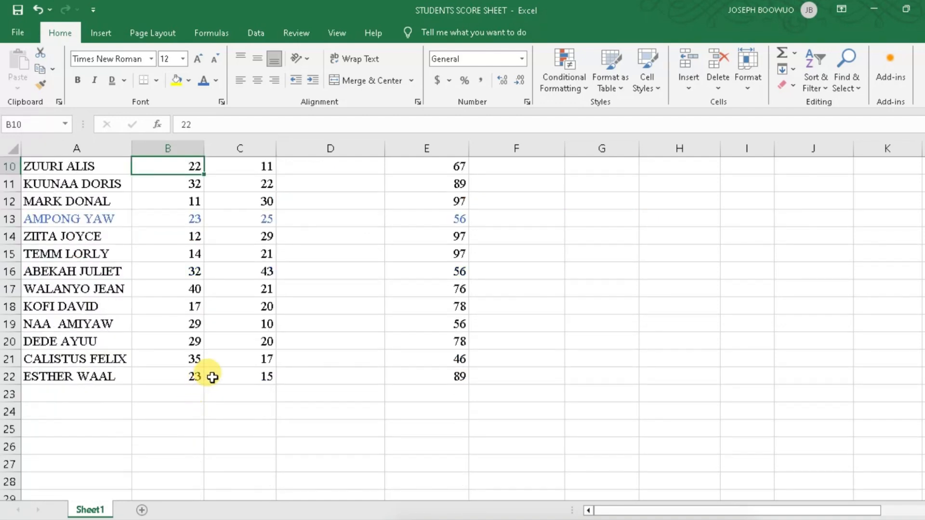
pyautogui.click(265, 271)
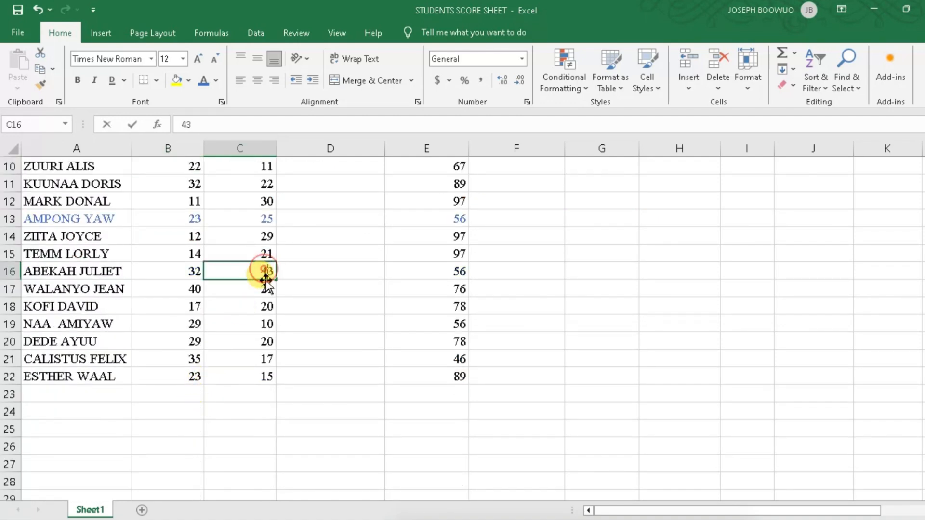
pyautogui.doubleClick(266, 276)
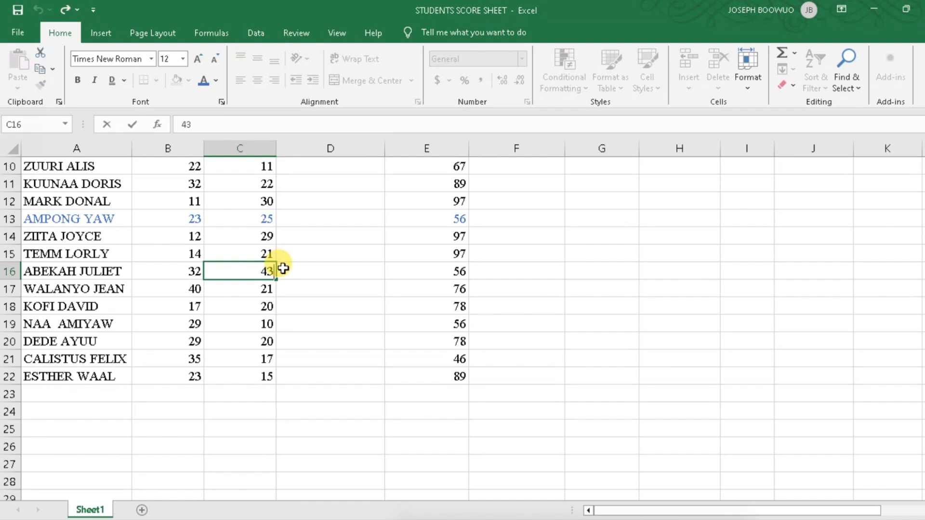
pyautogui.press('BackSpace')
pyautogui.write('0')
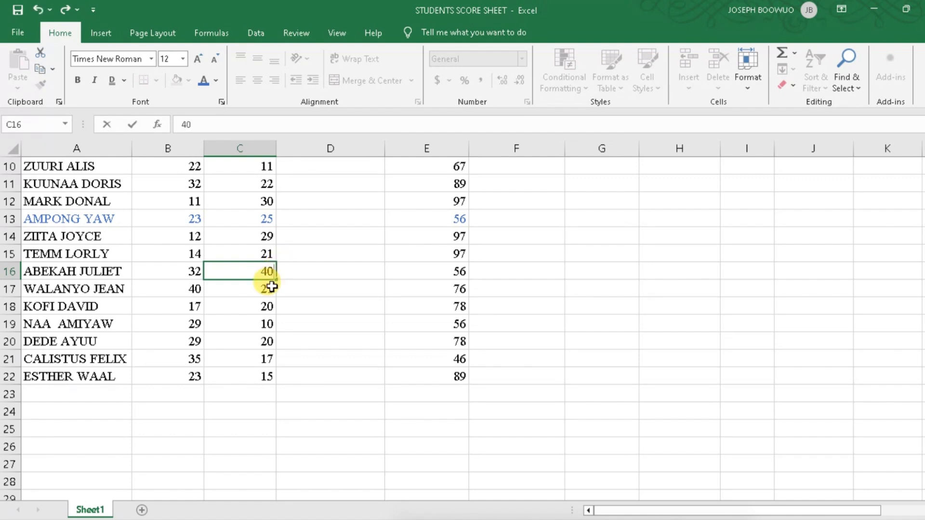
# Sort the student records in A5:E22 alphabetically from A to Z by name
pyautogui.scroll(2, 262, 353)
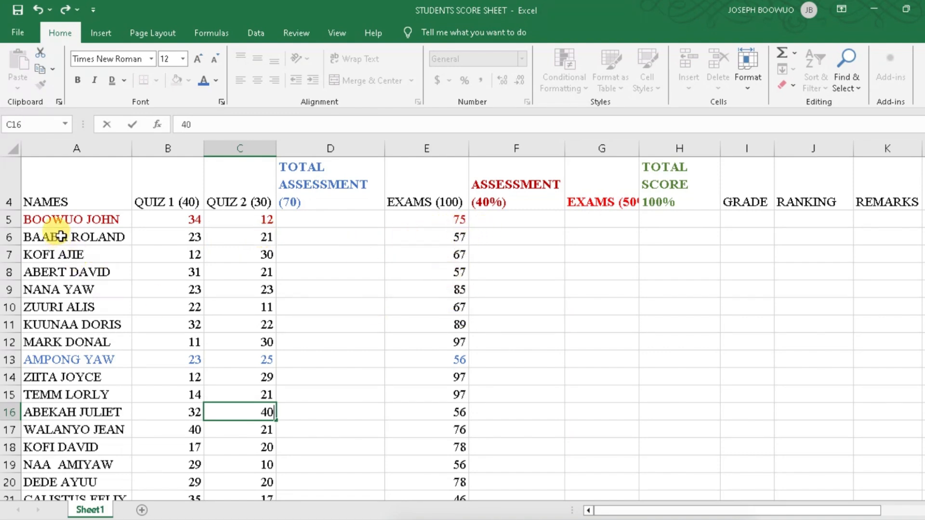
pyautogui.moveTo(49, 216); pyautogui.dragTo(449, 463)
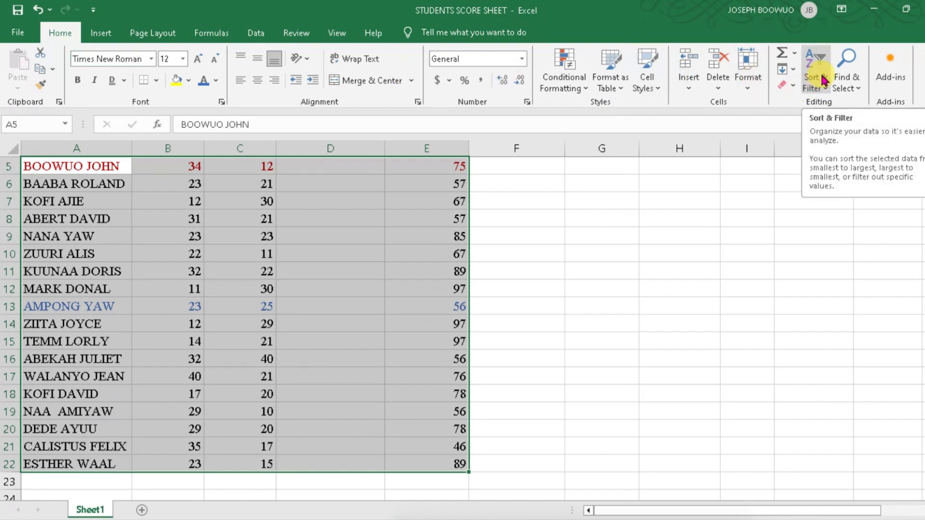
pyautogui.click(820, 90)
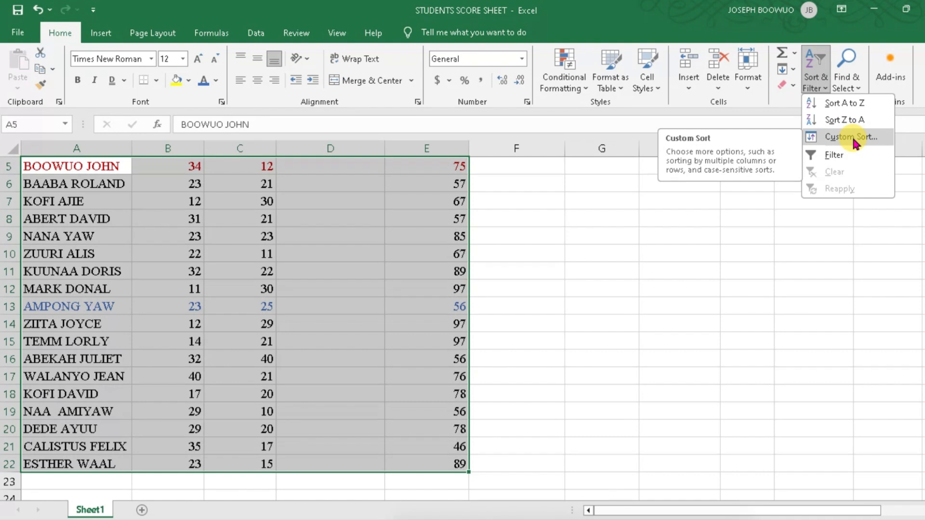
pyautogui.click(847, 105)
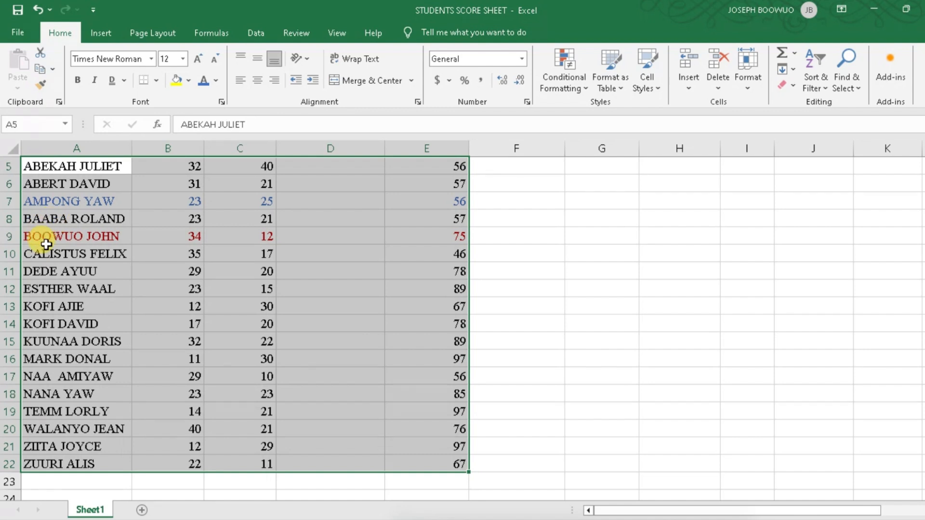
pyautogui.click(73, 248)
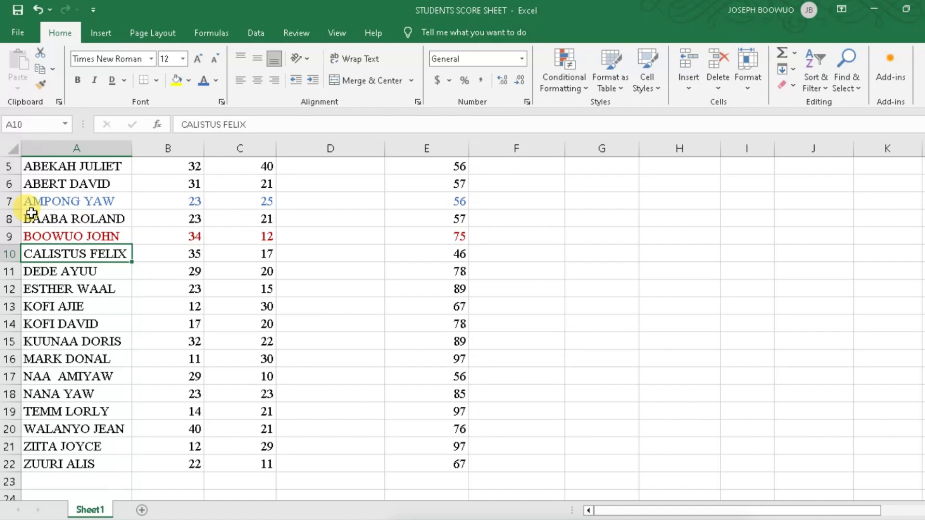
# Reset the font color of rows 7 and 9 to Automatic
pyautogui.click(9, 201)
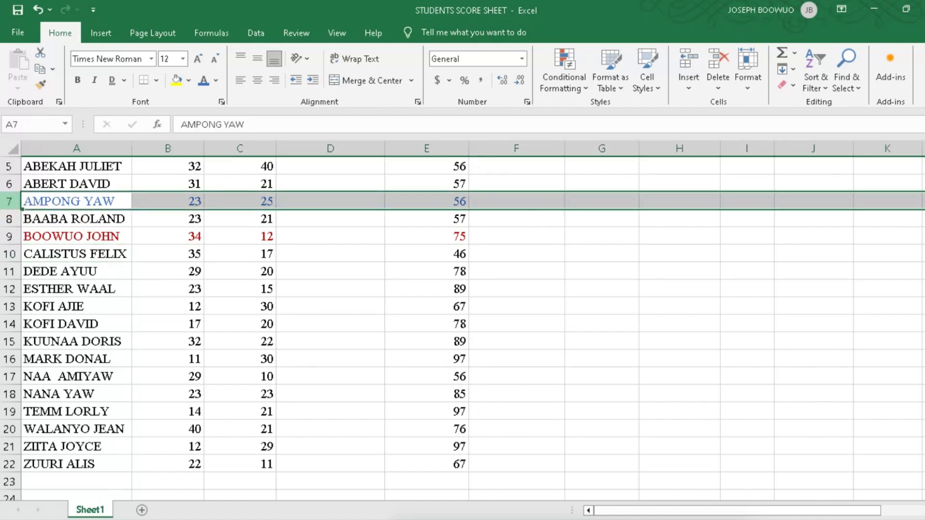
pyautogui.click(216, 81)
pyautogui.click(202, 97)
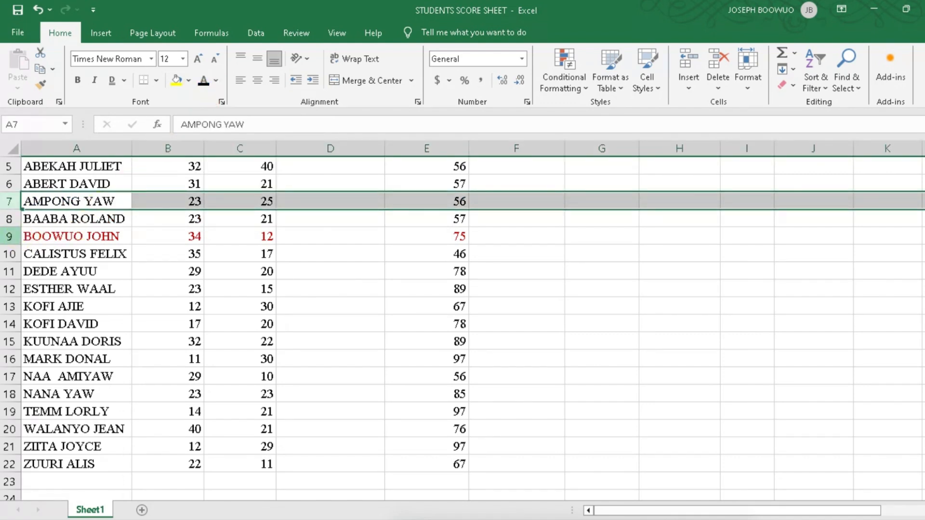
pyautogui.click(8, 236)
pyautogui.click(217, 86)
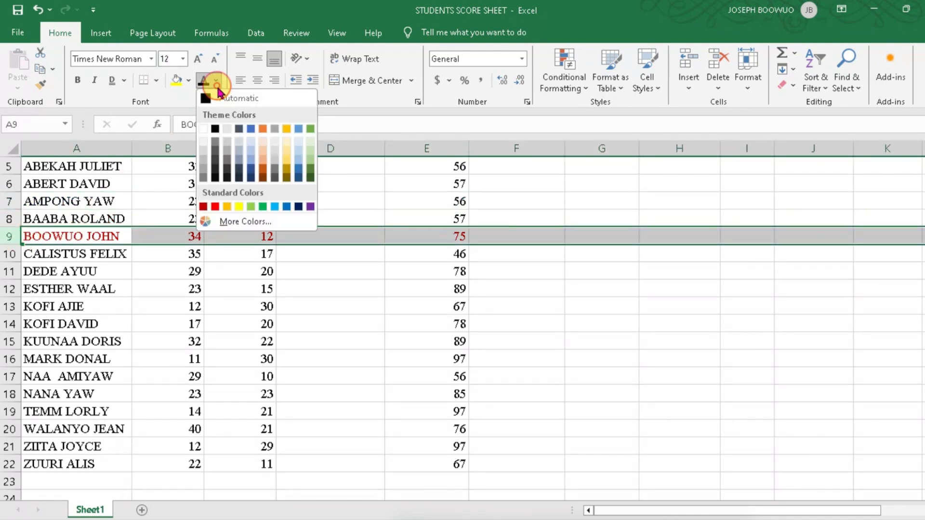
pyautogui.click(210, 97)
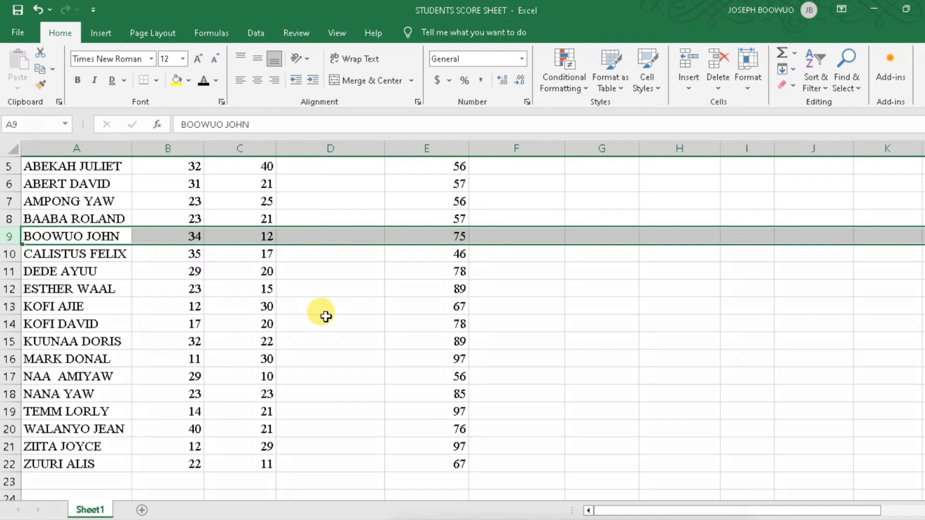
# Set the Quiz 2 score of the first student, in cell C5, to 30
pyautogui.scroll(2, 325, 317)
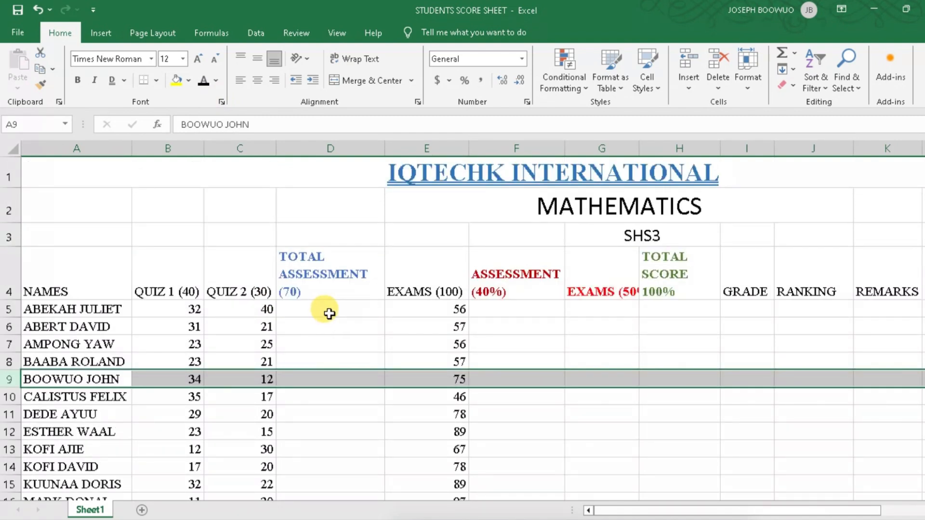
pyautogui.click(332, 313)
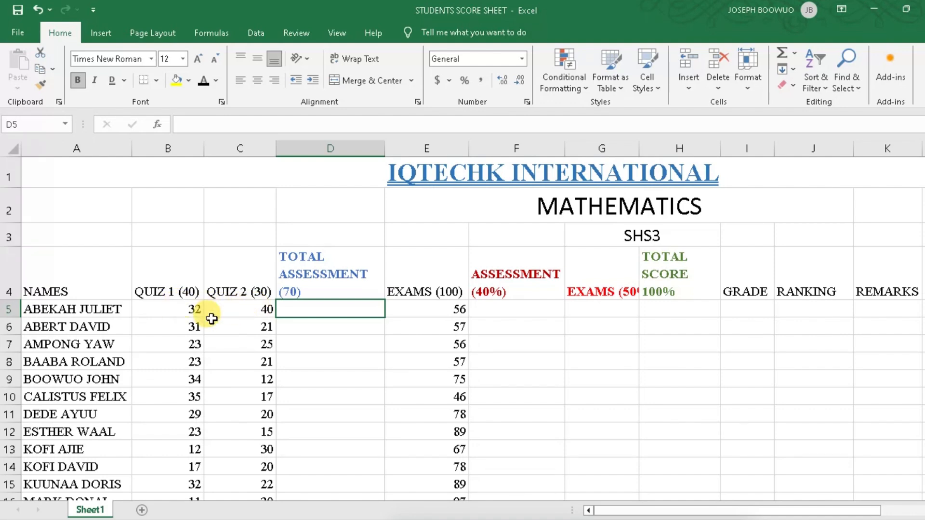
pyautogui.doubleClick(194, 313)
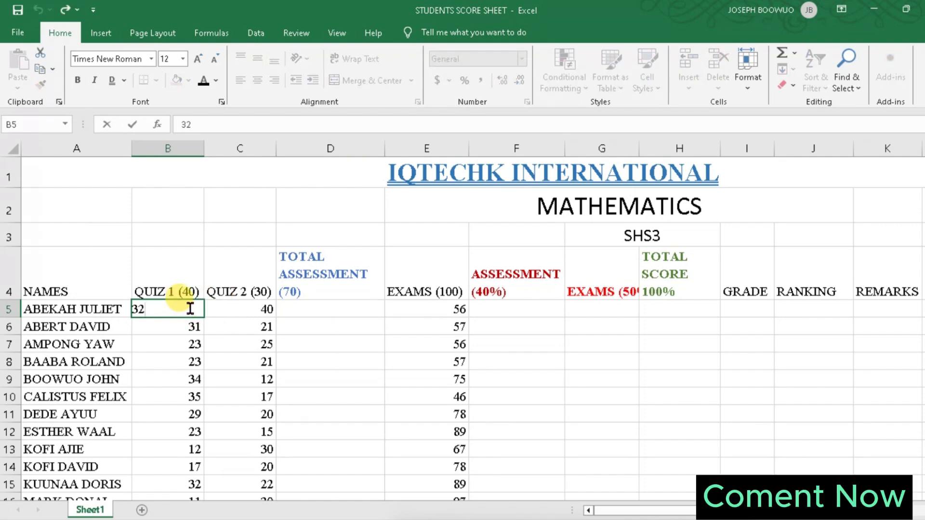
pyautogui.click(239, 308)
pyautogui.doubleClick(240, 309)
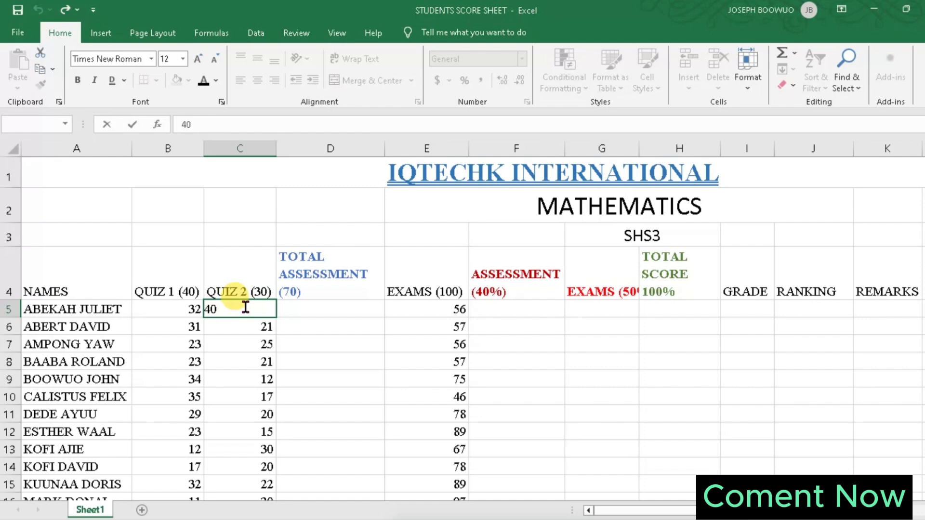
pyautogui.press('BackSpace')
pyautogui.press('BackSpace')
pyautogui.write('30')
pyautogui.press('Return')
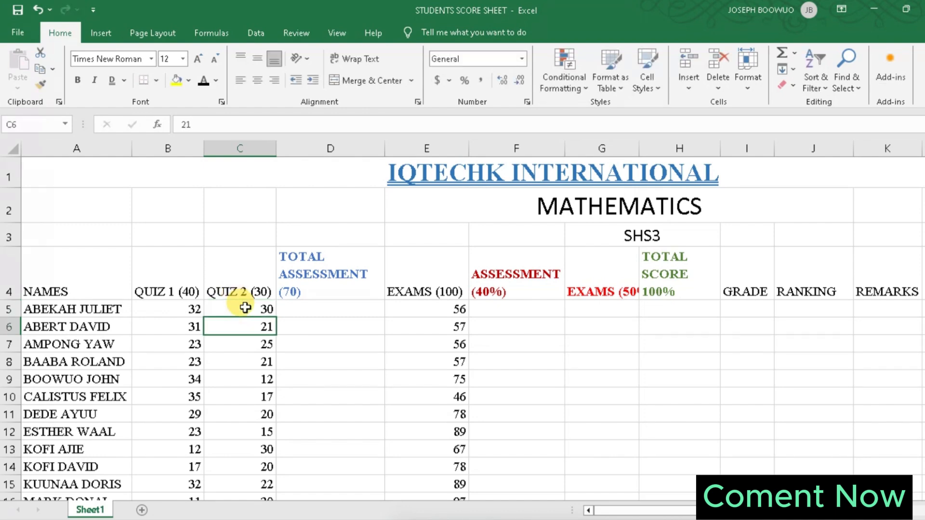
# Enter the formula =SUM(B4:C5) in D5 as the first student's total assessment
pyautogui.click(304, 310)
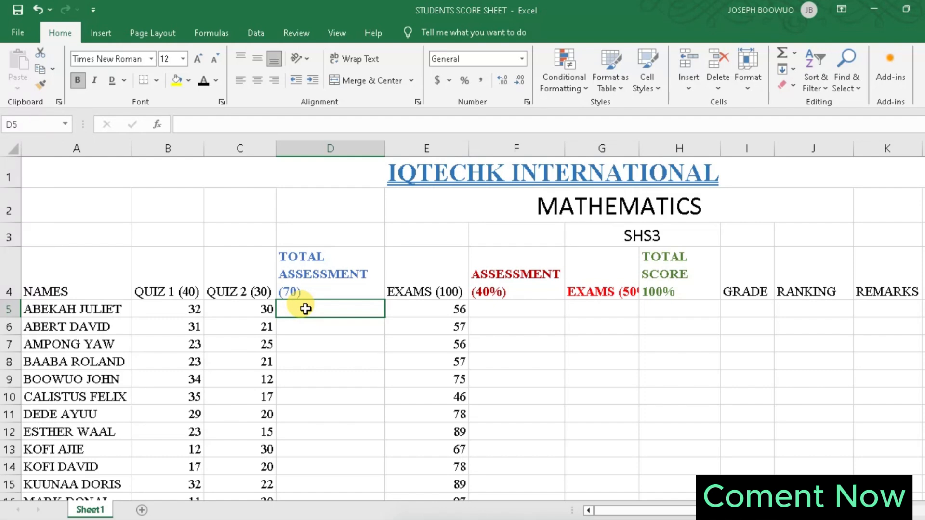
pyautogui.write('=')
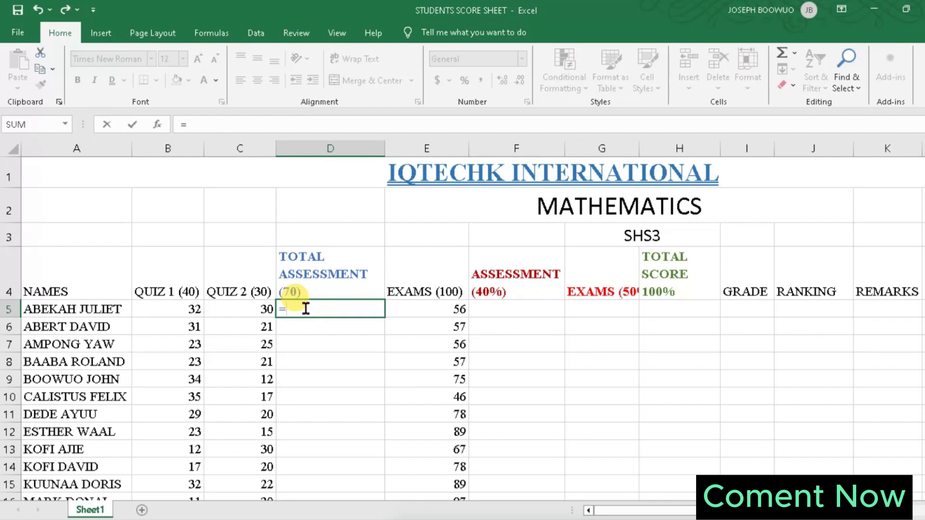
pyautogui.write('sum')
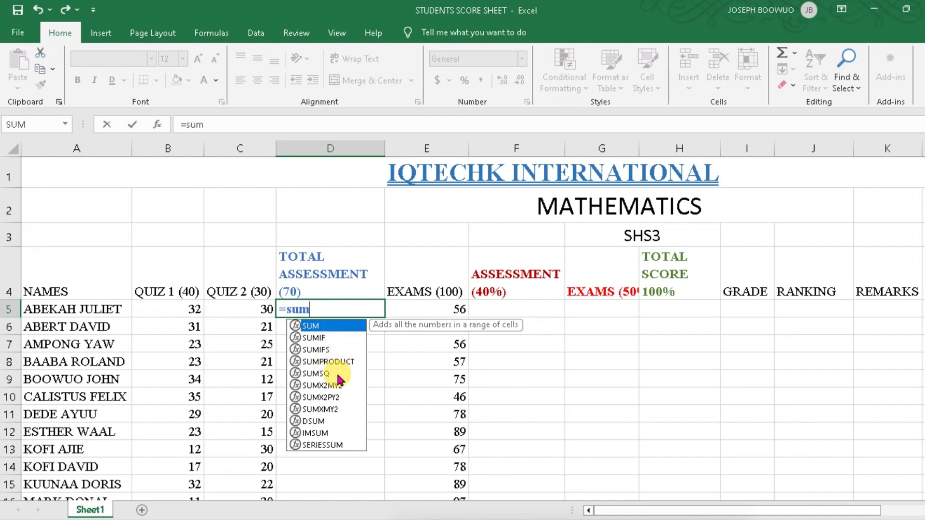
pyautogui.doubleClick(315, 326)
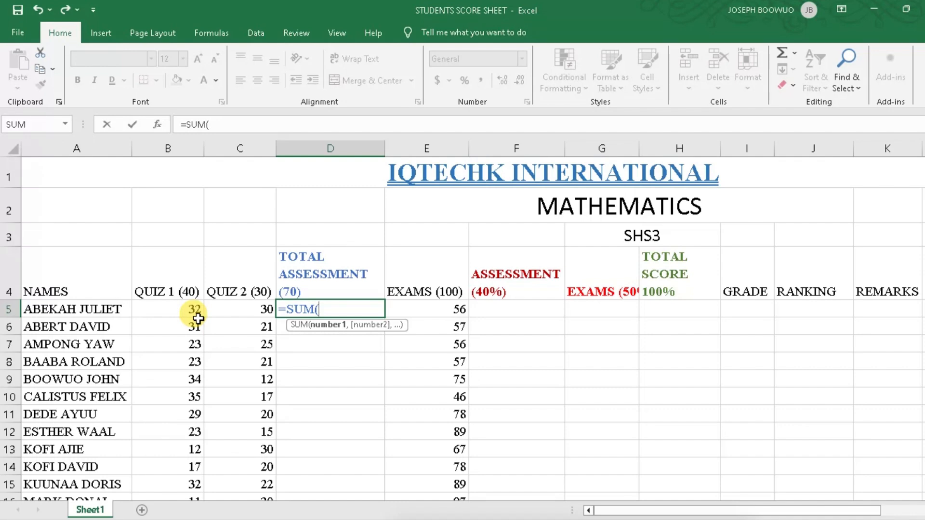
pyautogui.write('b4')
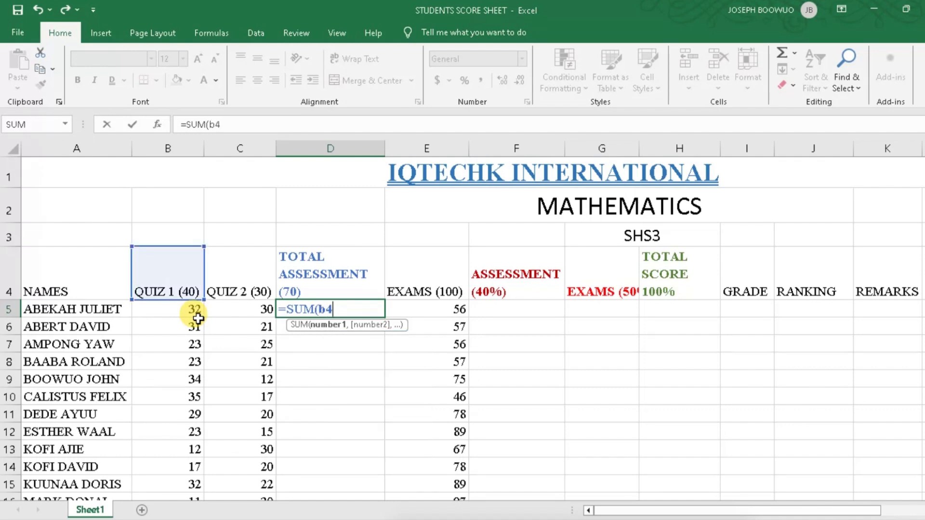
pyautogui.write(':c5')
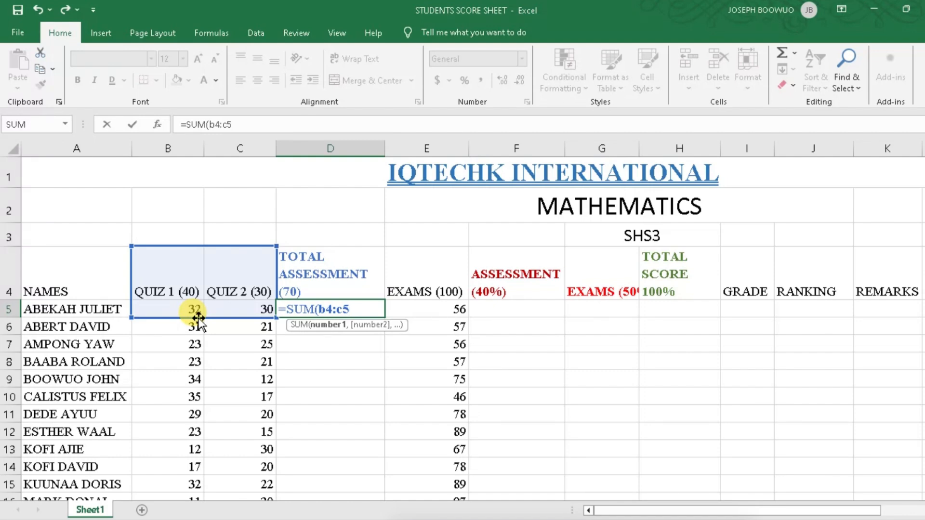
pyautogui.press('Return')
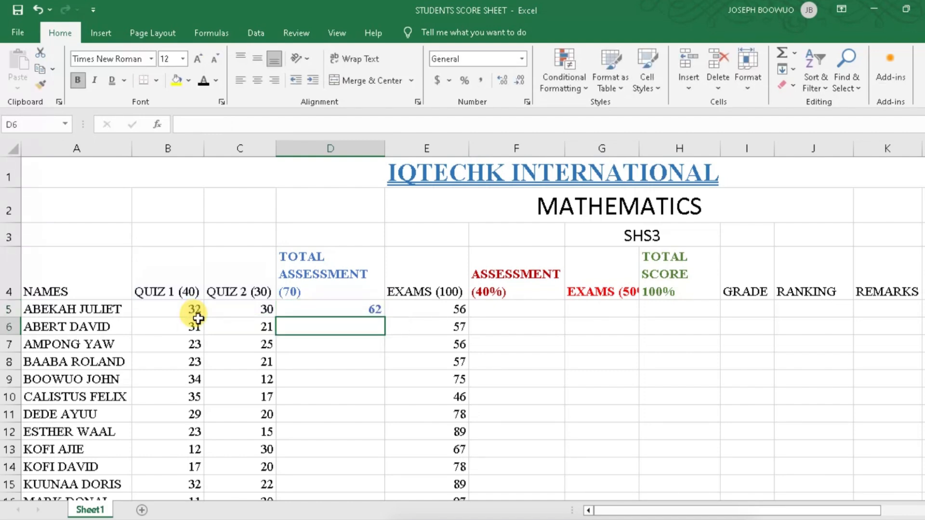
pyautogui.click(365, 309)
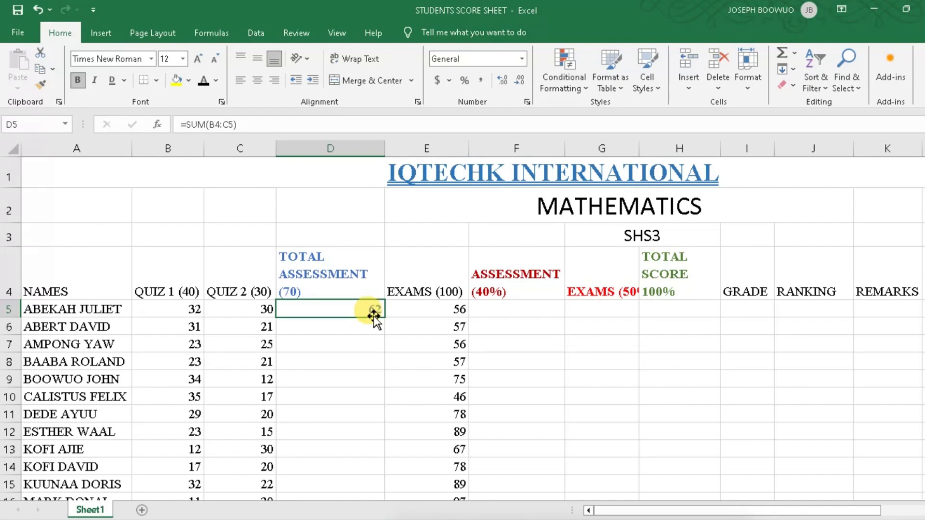
# Try to total the first student's two quiz scores in D5 with the formula =B5:C5
pyautogui.doubleClick(345, 309)
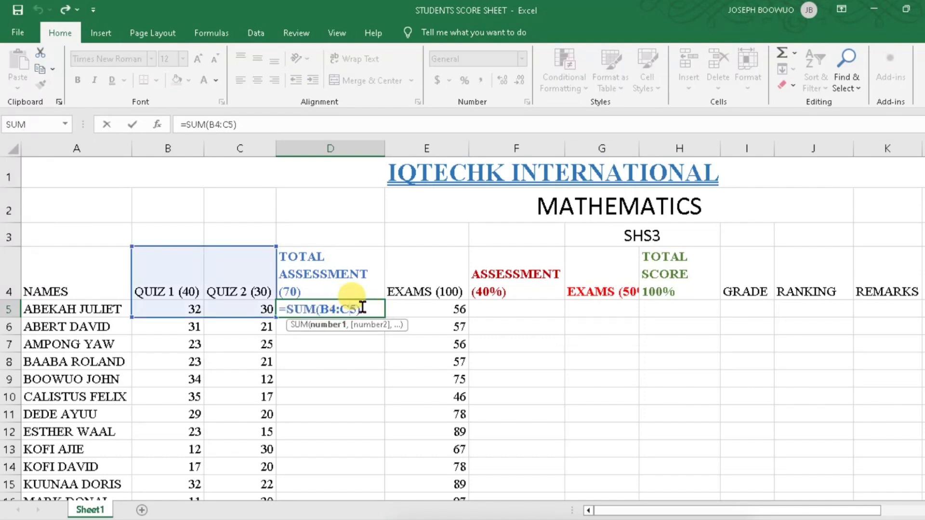
pyautogui.moveTo(362, 308); pyautogui.dragTo(280, 322)
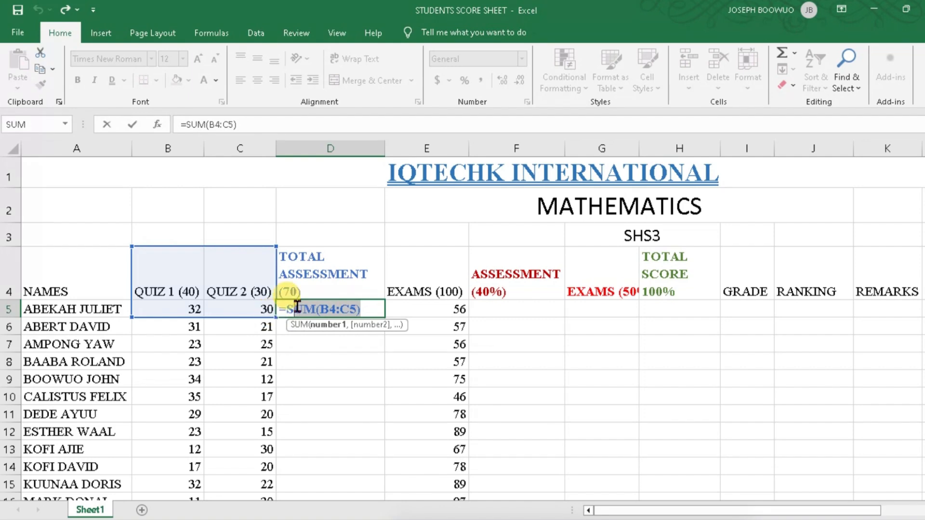
pyautogui.write('=S')
pyautogui.press('BackSpace')
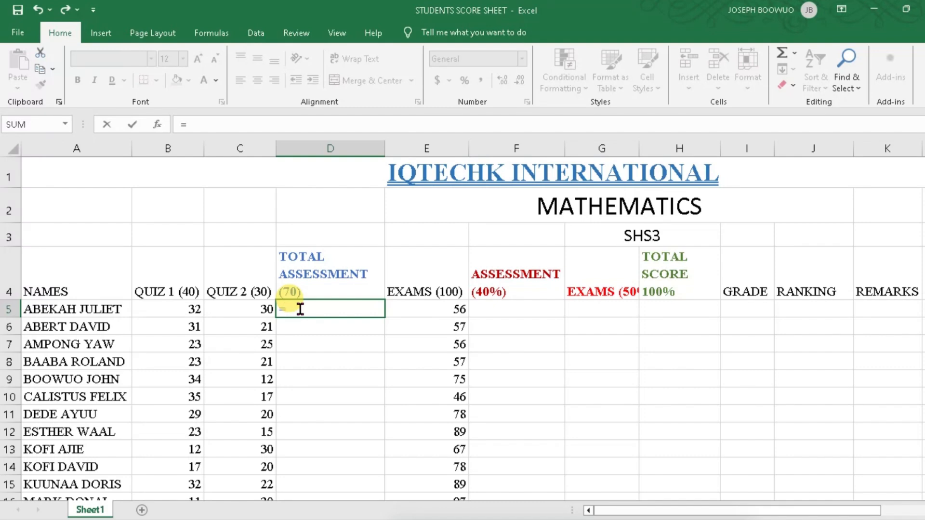
pyautogui.click(194, 312)
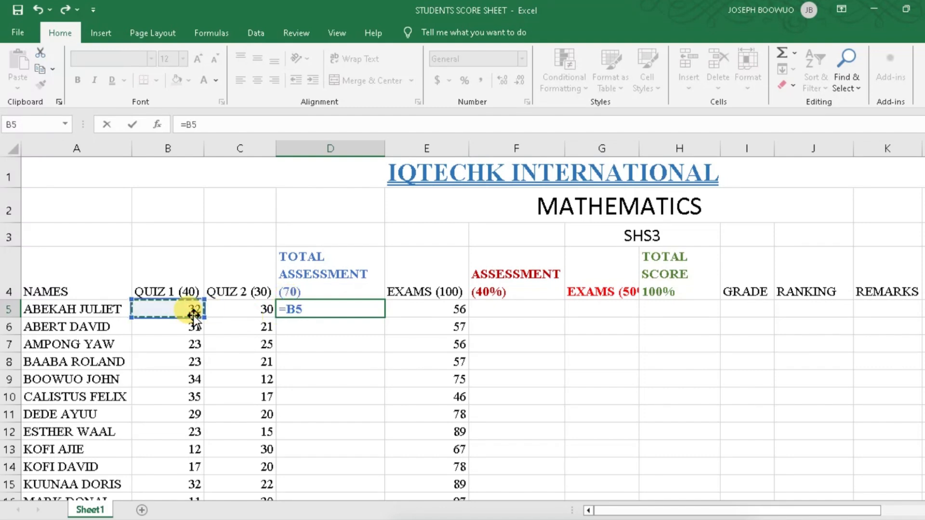
pyautogui.write(':')
pyautogui.click(195, 310)
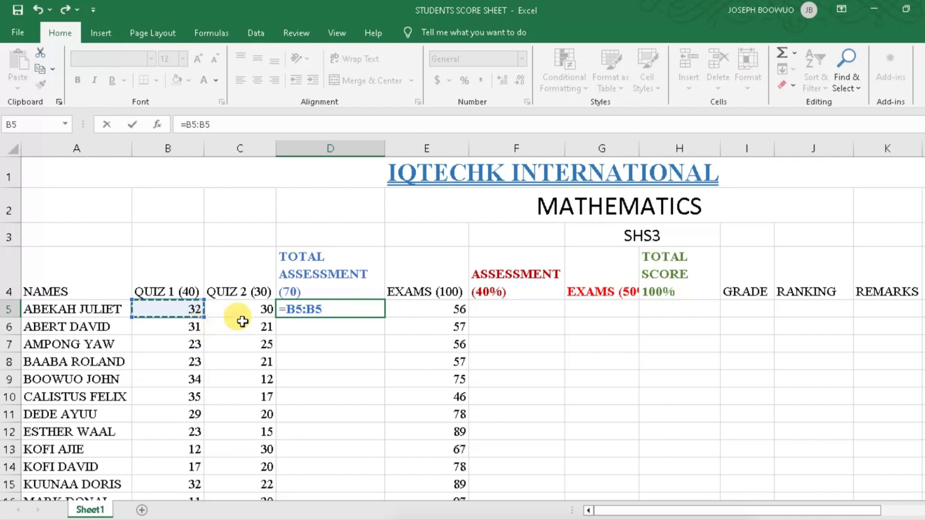
pyautogui.click(258, 309)
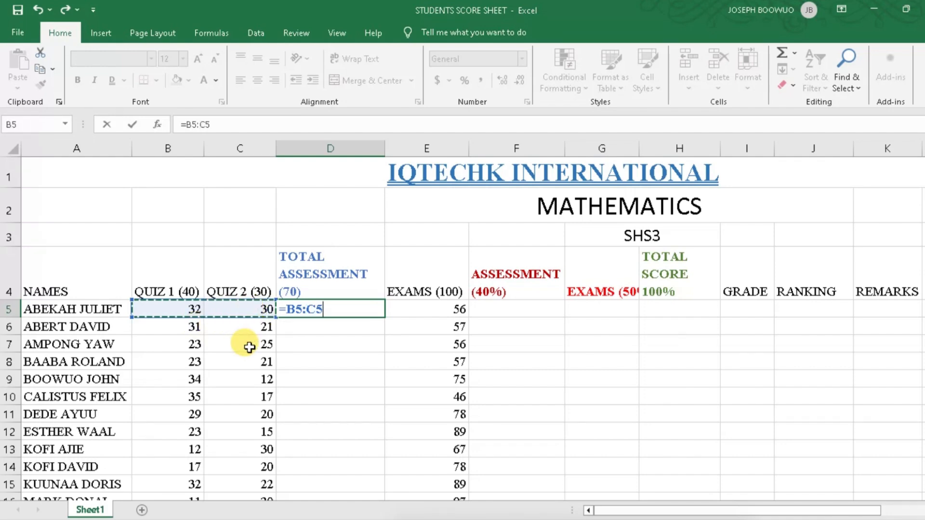
pyautogui.press('Return')
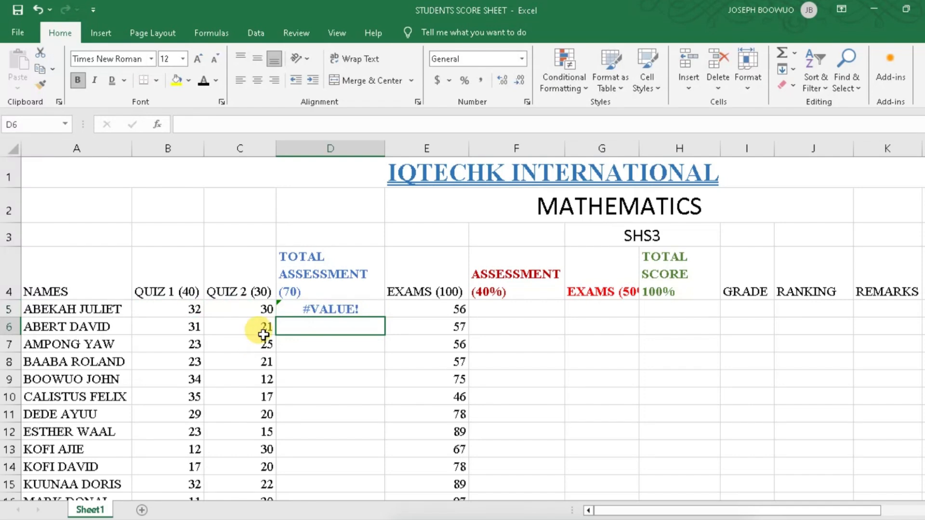
# Change the first student's total assessment formula in D5 to =B5+C5
pyautogui.click(312, 309)
pyautogui.doubleClick(312, 309)
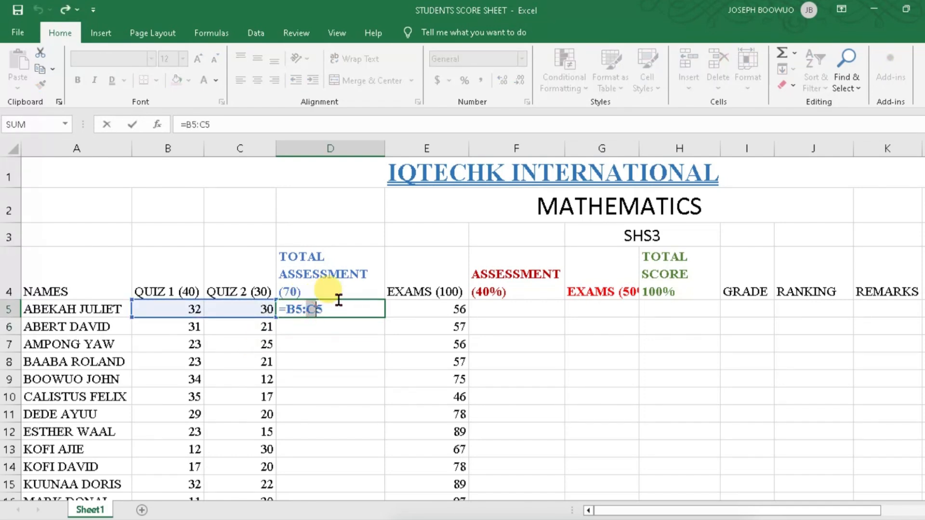
pyautogui.moveTo(308, 311); pyautogui.dragTo(316, 311)
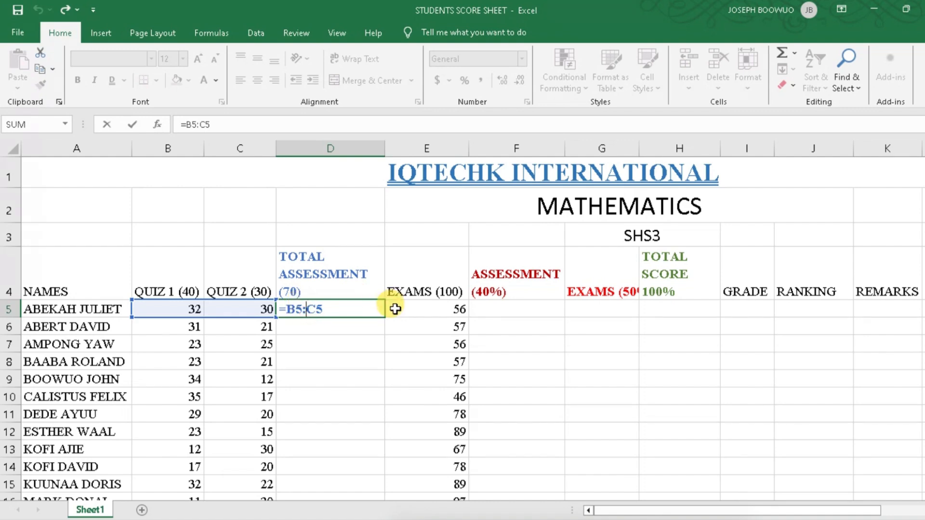
pyautogui.press('BackSpace')
pyautogui.write('+')
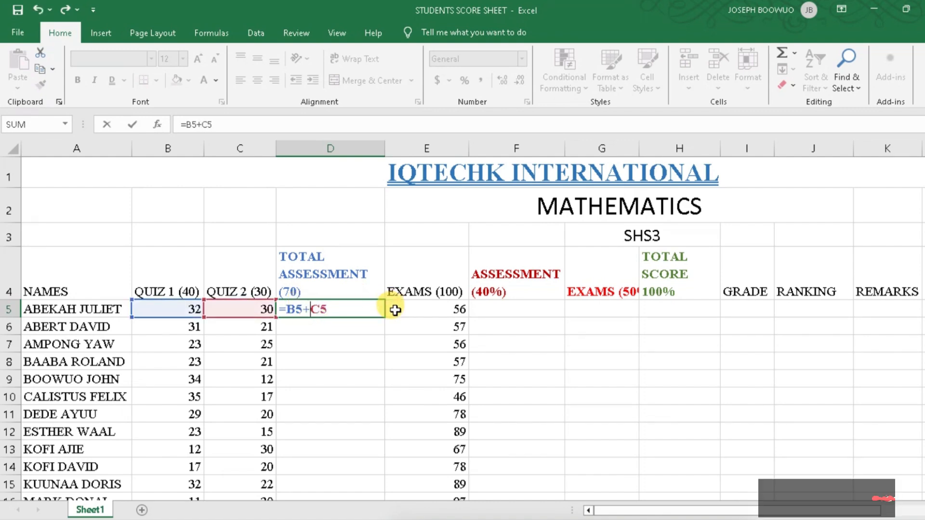
pyautogui.press('Return')
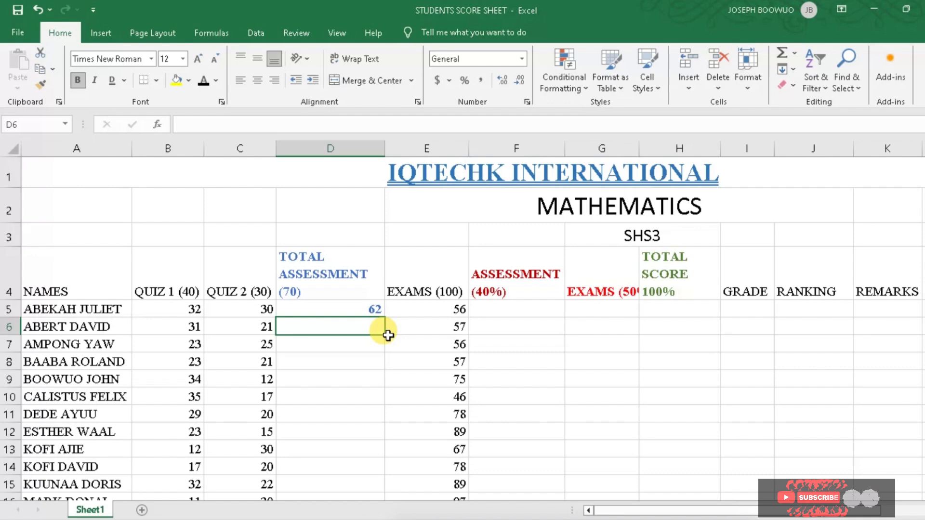
# Replace the formula in D5 with =SUM(B5:C5), using the SUM function over the first student's quiz scores
pyautogui.click(359, 309)
pyautogui.doubleClick(358, 309)
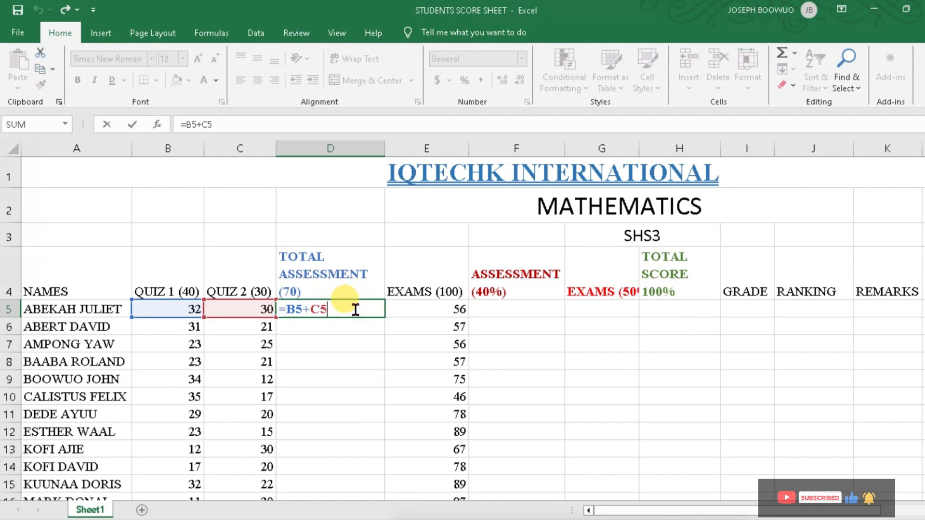
pyautogui.press('BackSpace')
pyautogui.press('BackSpace')
pyautogui.press('BackSpace')
pyautogui.press('BackSpace')
pyautogui.press('BackSpace')
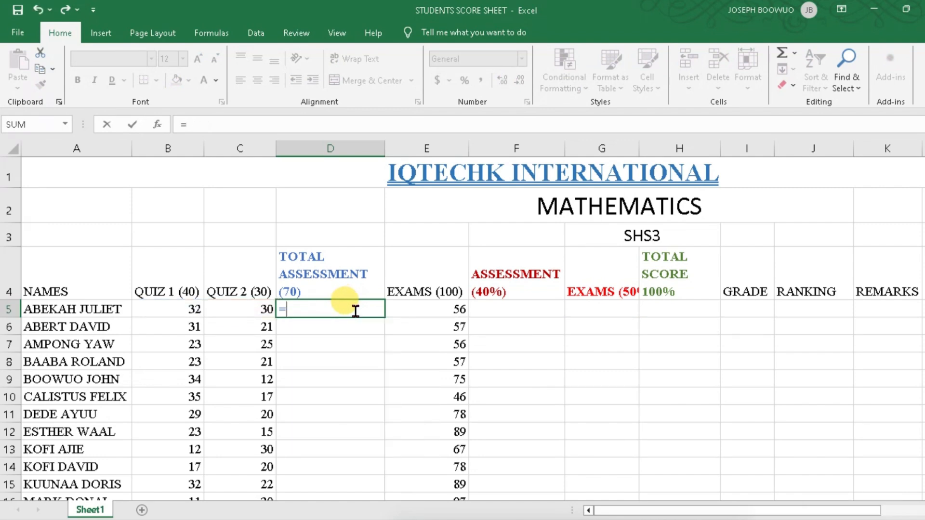
pyautogui.write('sum')
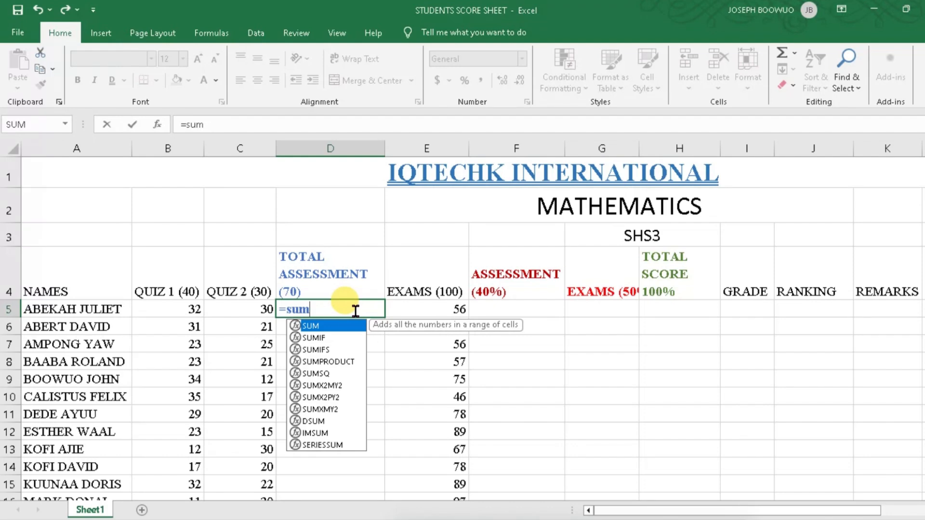
pyautogui.doubleClick(330, 325)
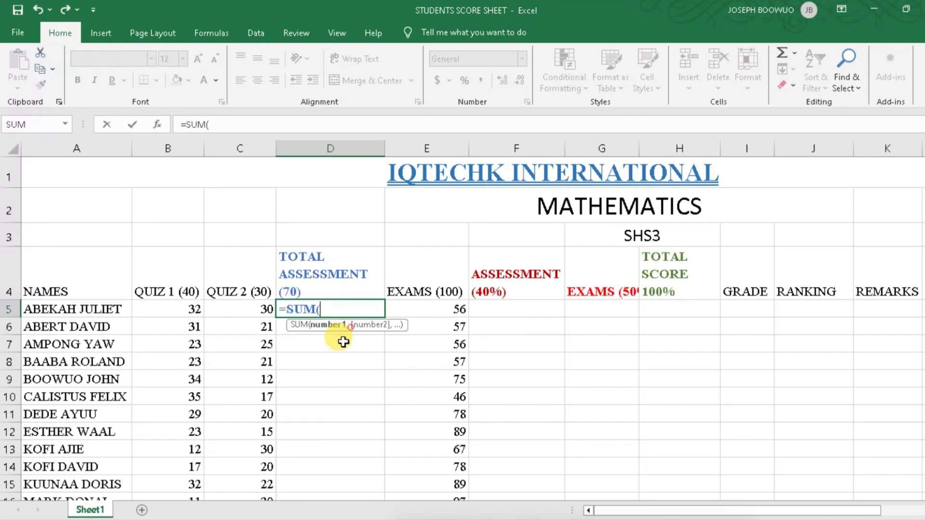
pyautogui.click(170, 310)
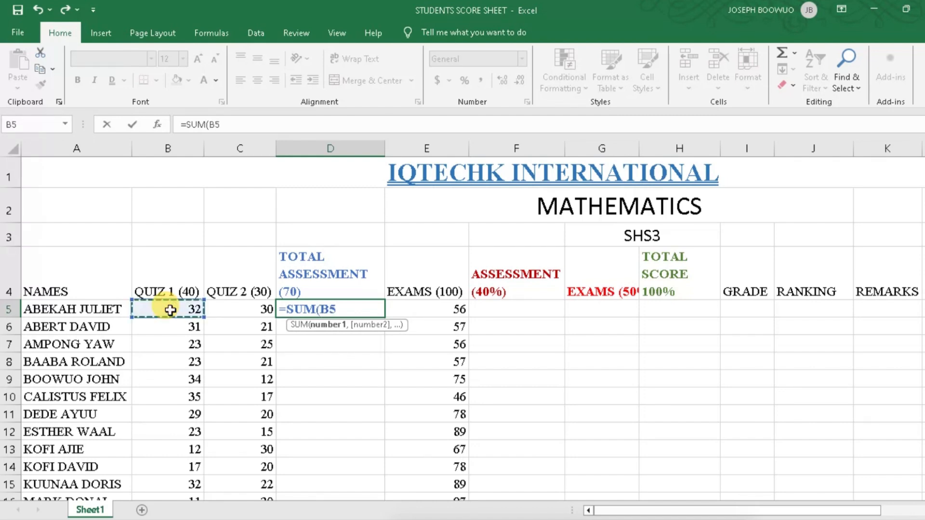
pyautogui.moveTo(170, 310); pyautogui.dragTo(221, 300)
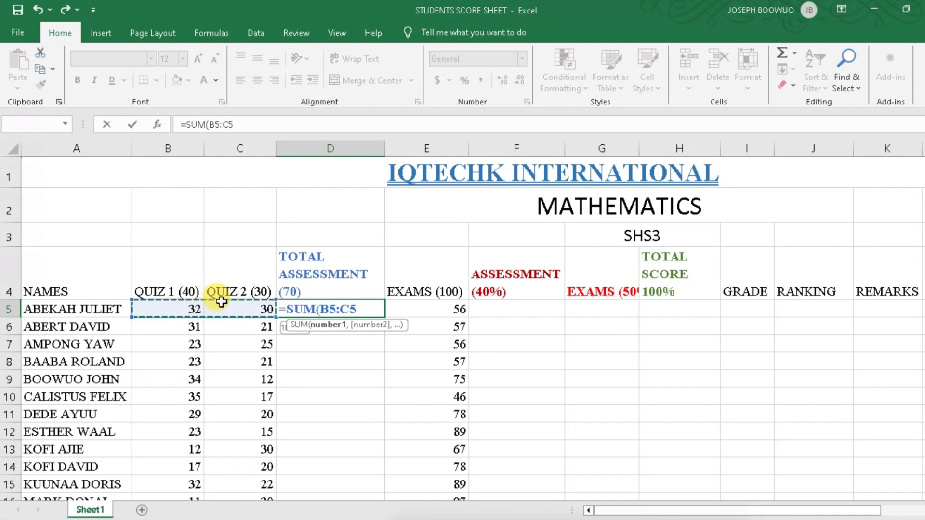
pyautogui.press('Return')
# Fill the total assessment formula from D5 down to D22 for all students
pyautogui.click(360, 307)
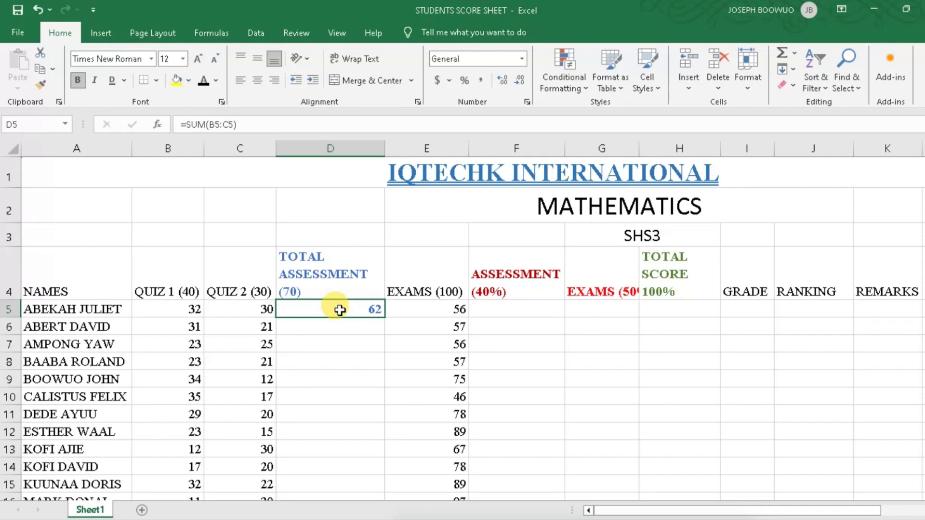
pyautogui.moveTo(340, 311); pyautogui.dragTo(343, 350)
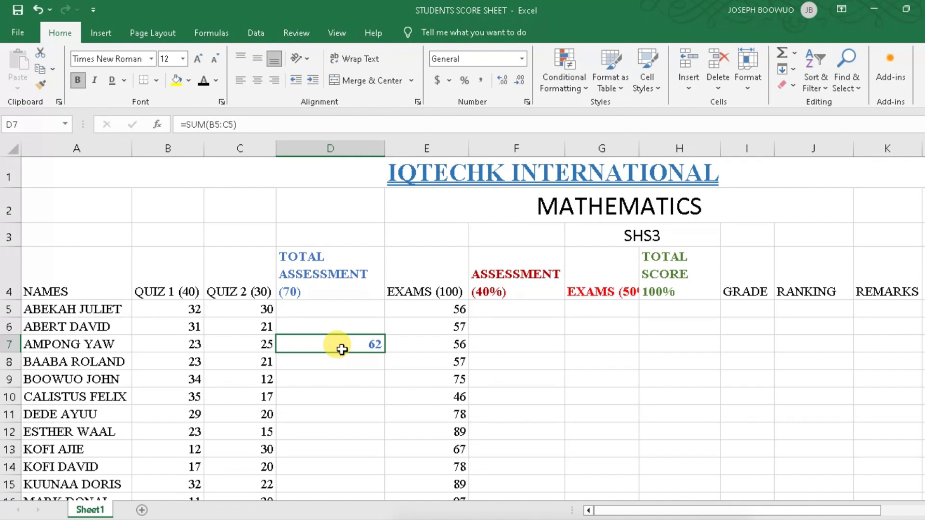
pyautogui.moveTo(343, 353); pyautogui.dragTo(345, 310)
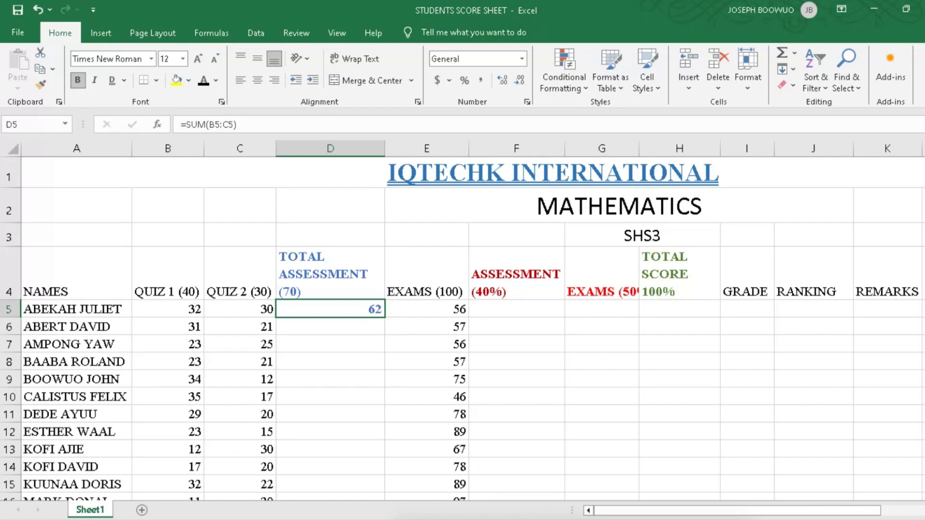
pyautogui.moveTo(331, 309)
pyautogui.mouseDown()
pyautogui.moveTo(330, 487)
pyautogui.moveTo(330, 429)
pyautogui.moveTo(330, 464)
pyautogui.moveTo(378, 463)
pyautogui.mouseUp()
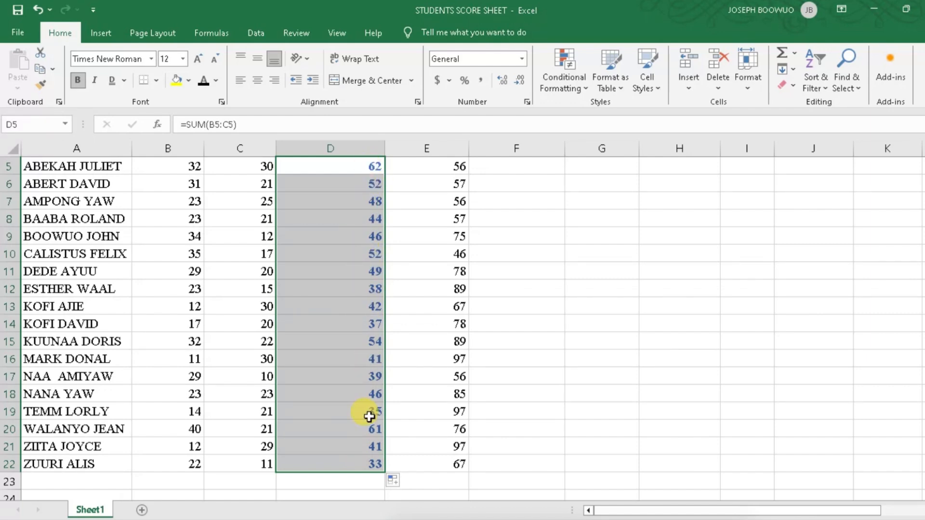
pyautogui.scroll(2, 359, 413)
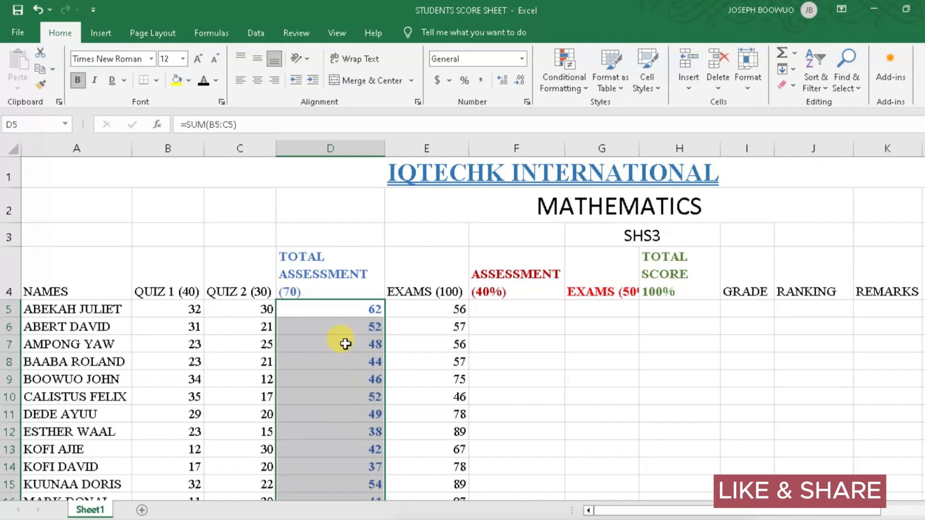
# Change the percentage in the ASSESSMENT column heading in F4 to 50%
pyautogui.click(487, 309)
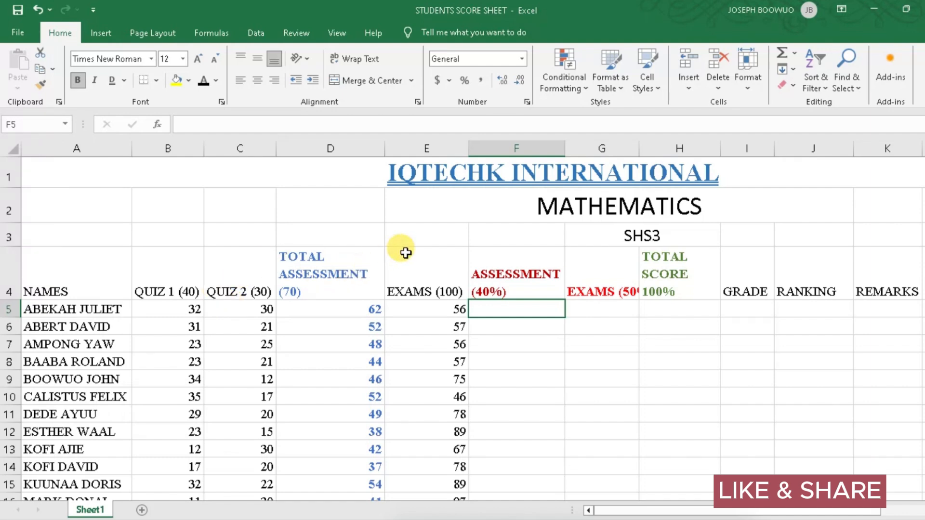
pyautogui.click(491, 292)
pyautogui.doubleClick(530, 298)
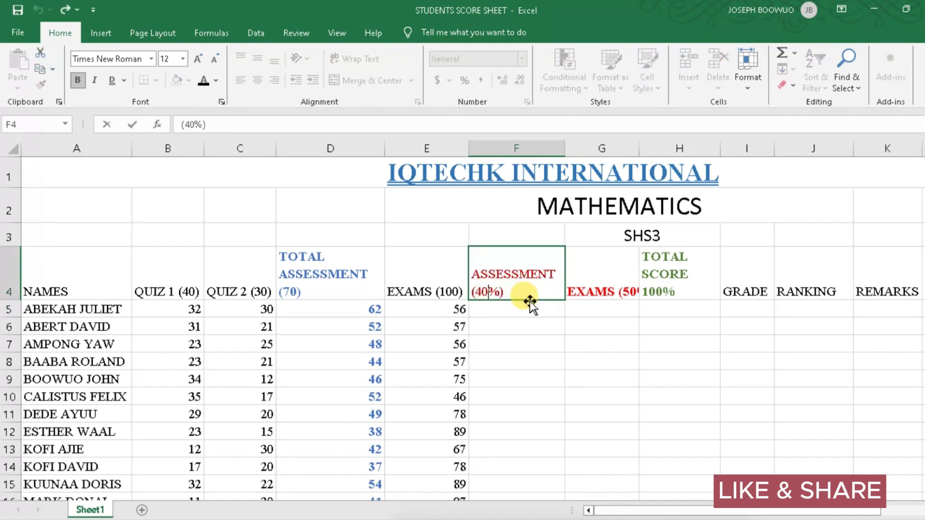
pyautogui.press('BackSpace')
pyautogui.press('BackSpace')
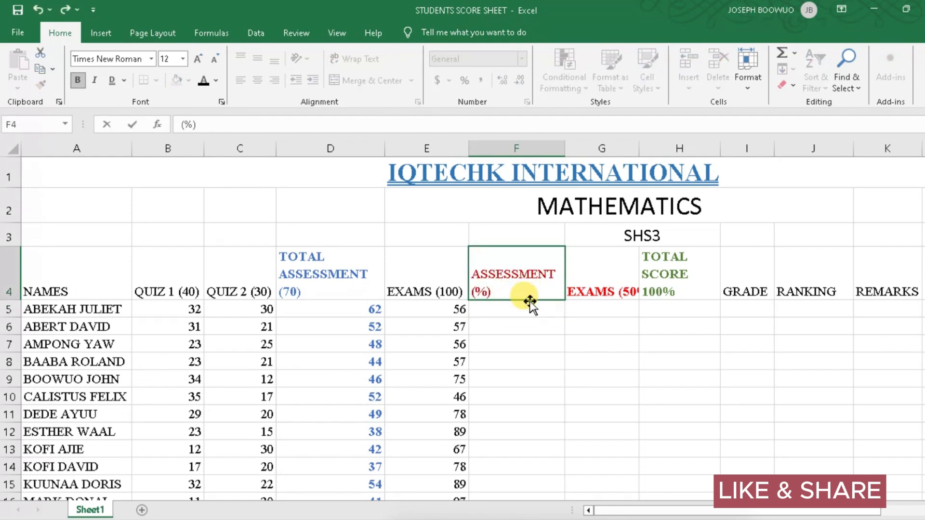
pyautogui.write('50')
pyautogui.click(524, 313)
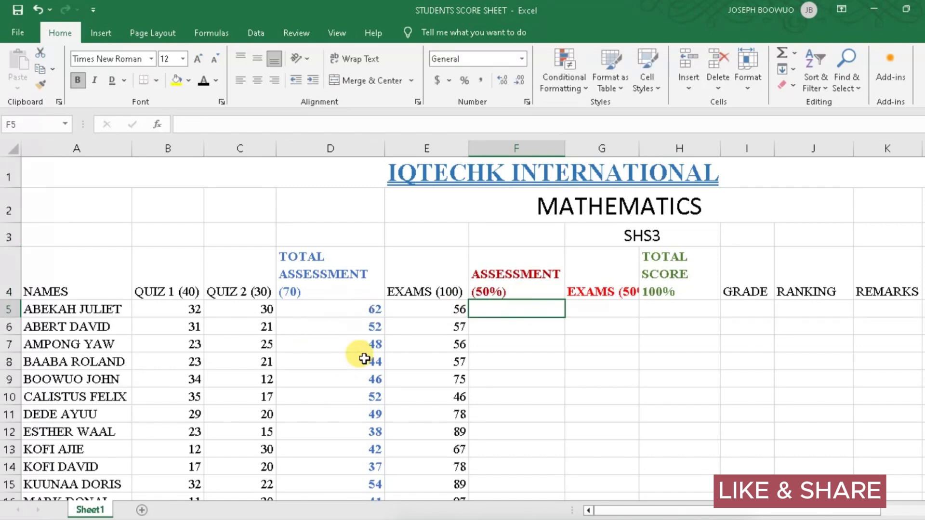
# Enter the formula =(50/100)*D5 in F5 to calculate the first student's 50% assessment score
pyautogui.click(525, 313)
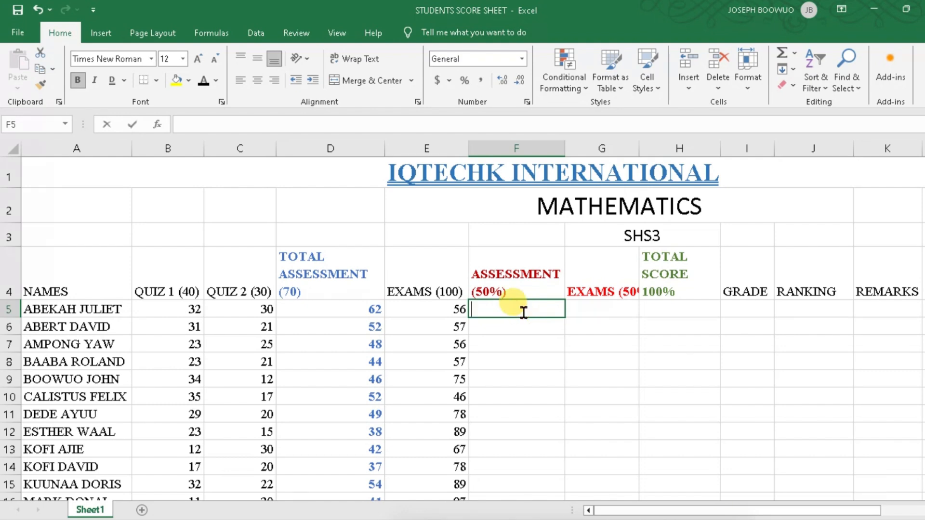
pyautogui.write('=')
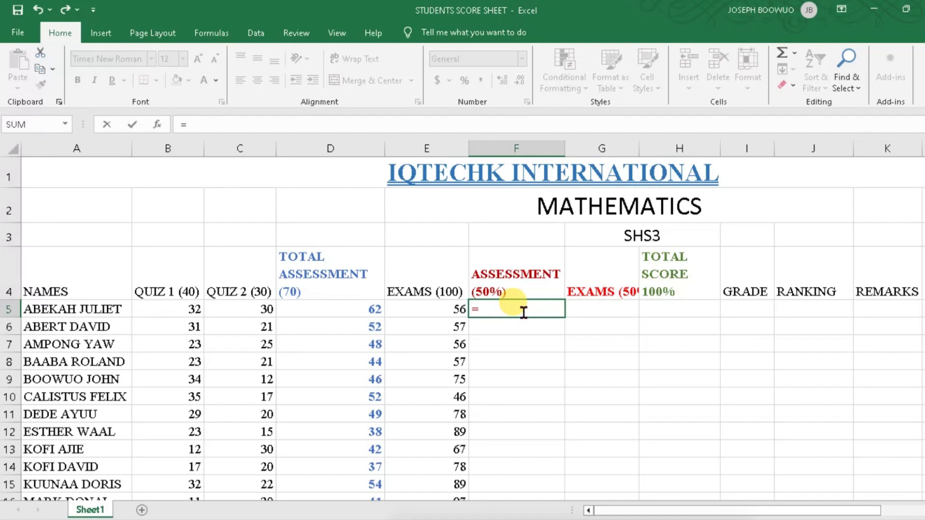
pyautogui.write('(50/100)*')
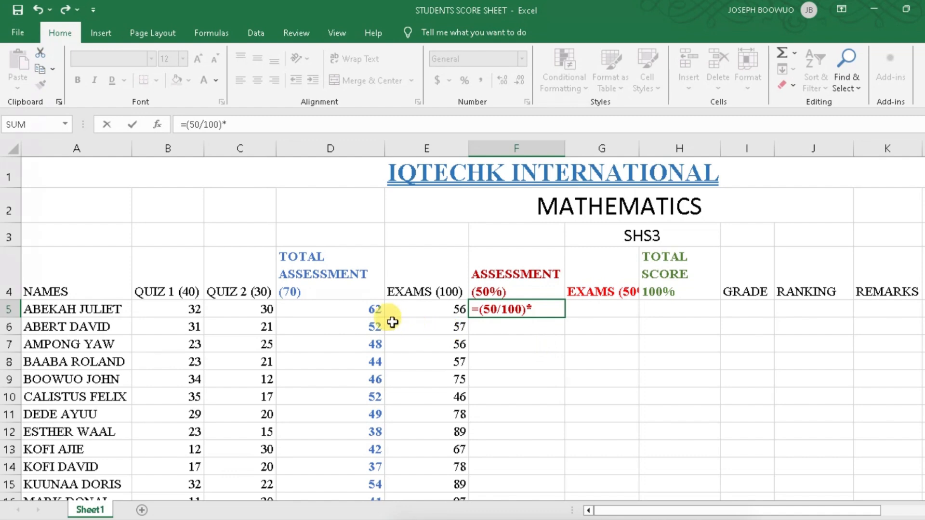
pyautogui.click(368, 310)
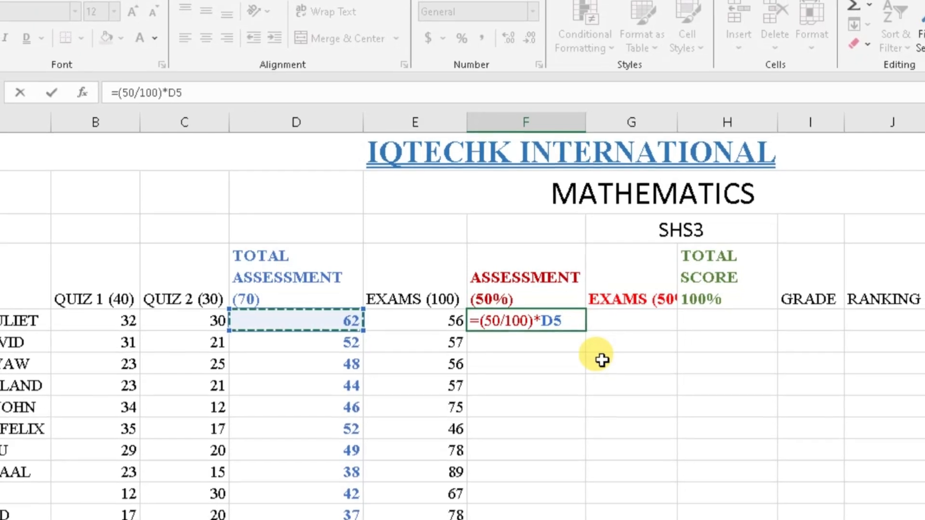
pyautogui.press('Return')
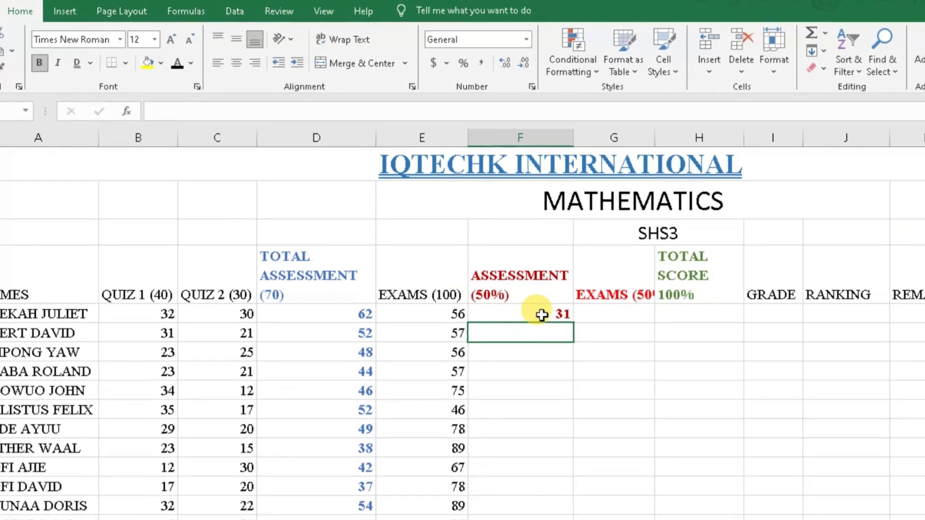
# Fill the 50% assessment formula from F5 down to F22 for all students
pyautogui.click(543, 316)
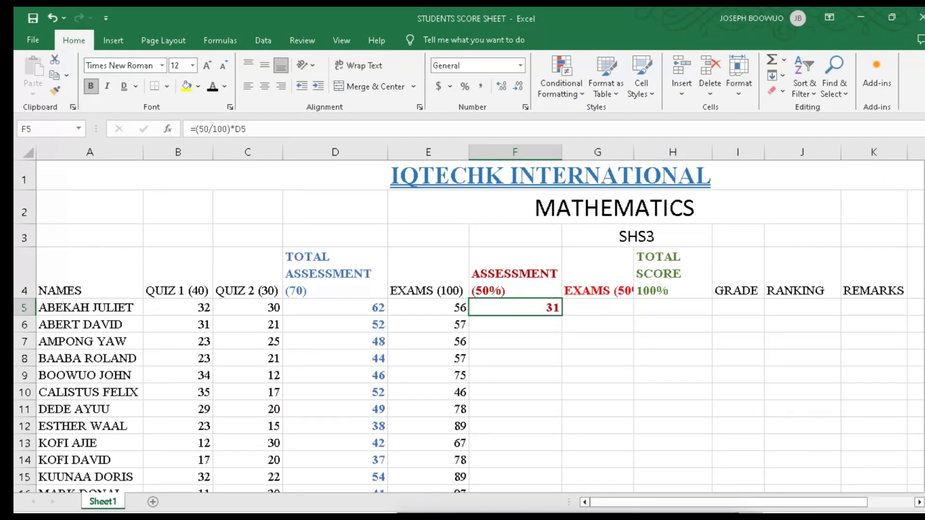
pyautogui.moveTo(558, 312)
pyautogui.mouseDown()
pyautogui.moveTo(559, 488)
pyautogui.moveTo(559, 463)
pyautogui.moveTo(543, 457)
pyautogui.mouseUp()
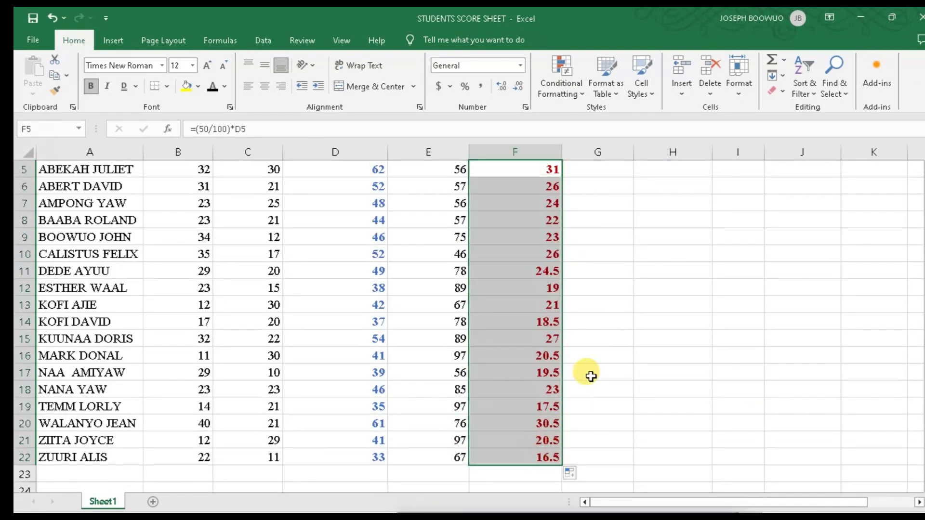
pyautogui.click(522, 372)
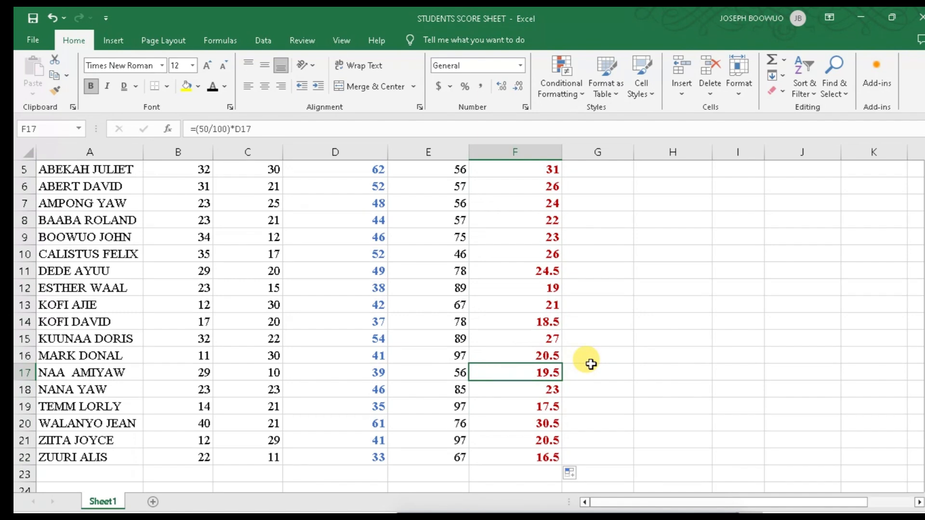
pyautogui.scroll(2, 592, 359)
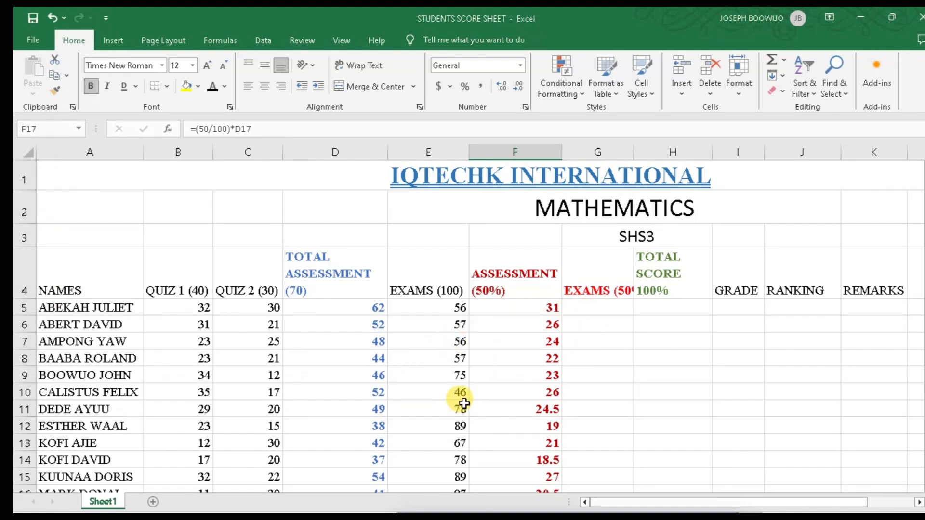
# Widen column G to fit its full EXAMS (50%) heading
pyautogui.scroll(-3, 471, 389)
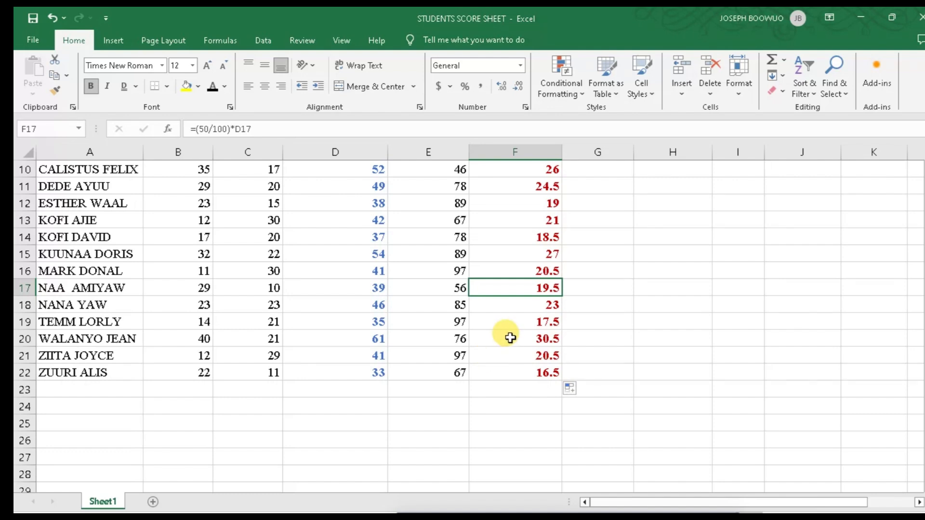
pyautogui.scroll(3, 589, 341)
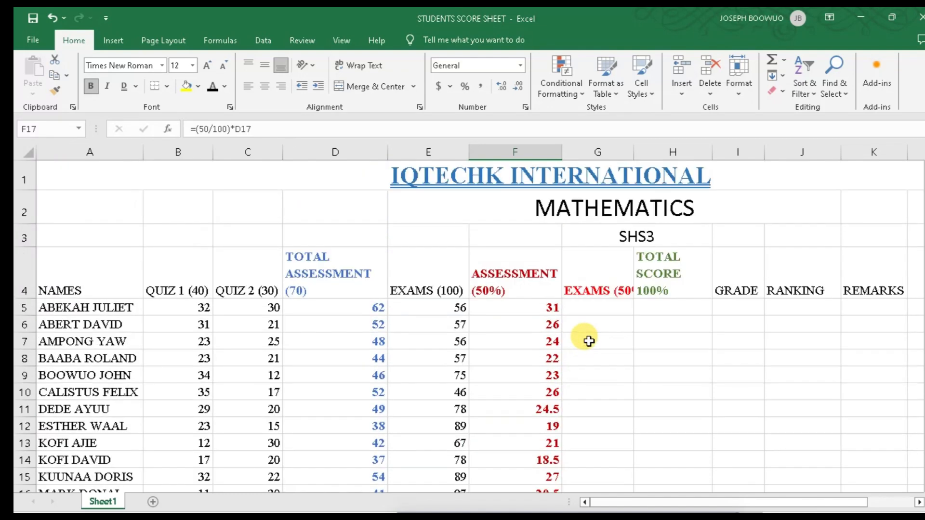
pyautogui.click(617, 292)
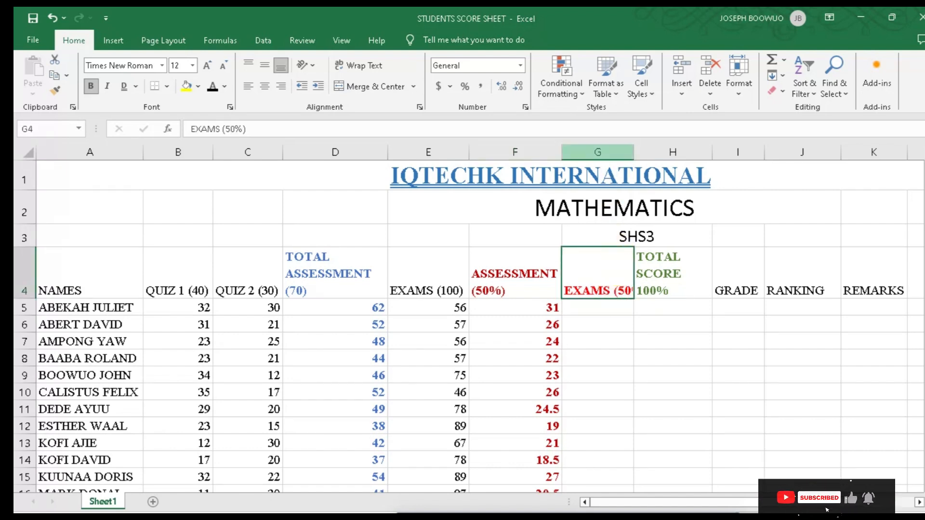
pyautogui.doubleClick(634, 152)
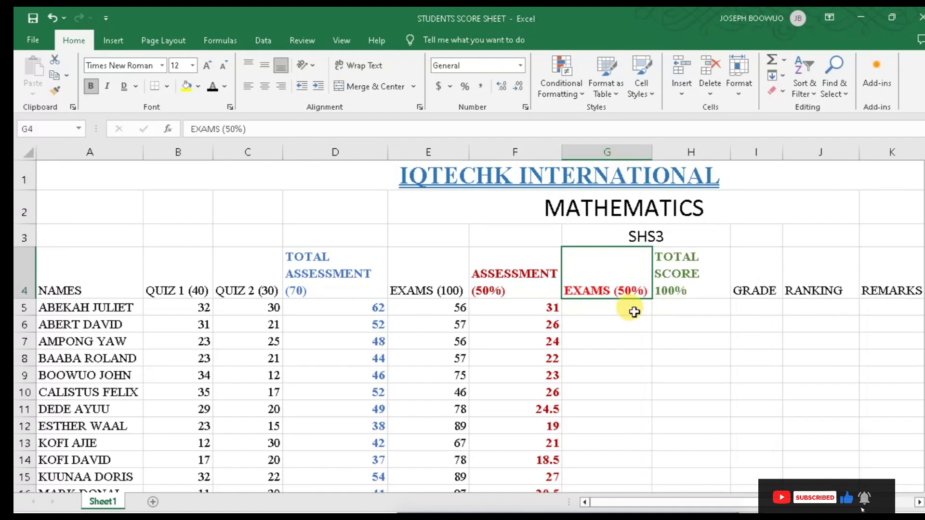
# Enter the formula =(50/100)*E5 in G5 to calculate the first student's 50% exams score
pyautogui.click(595, 307)
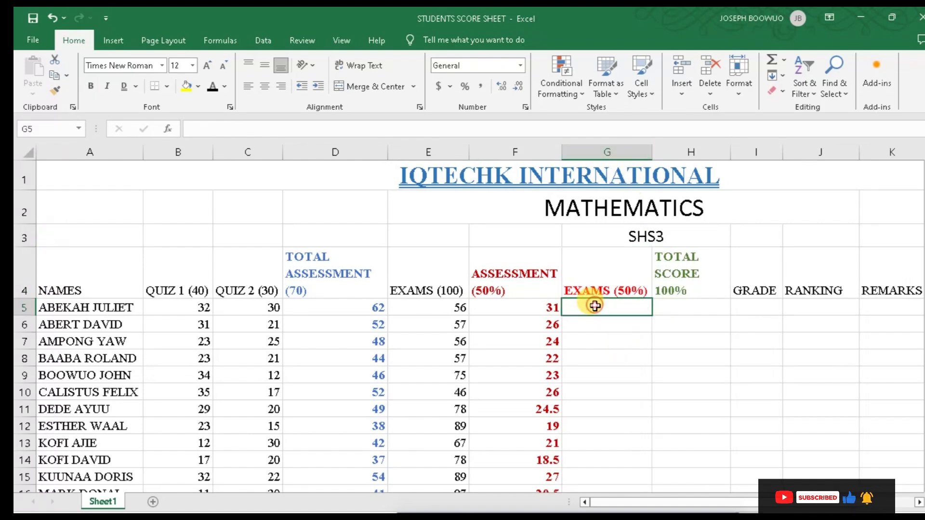
pyautogui.write('=')
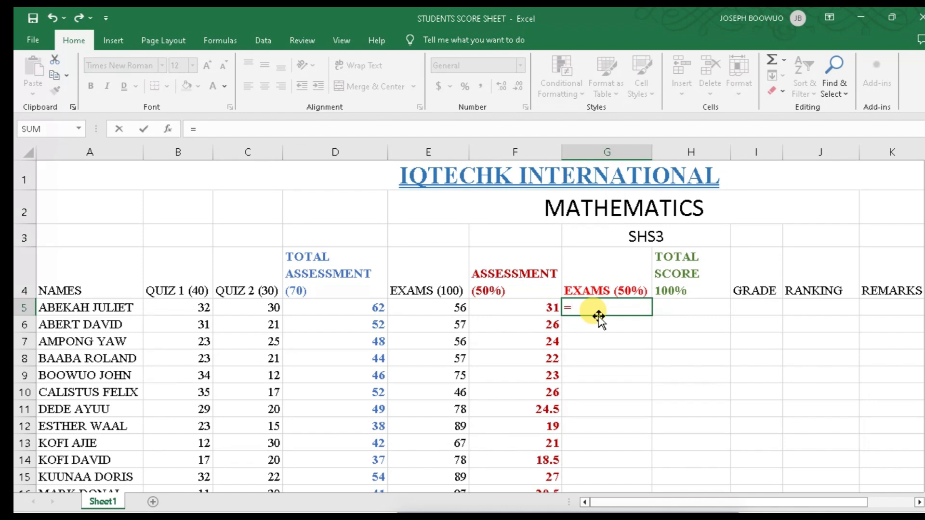
pyautogui.write('(50/100)*')
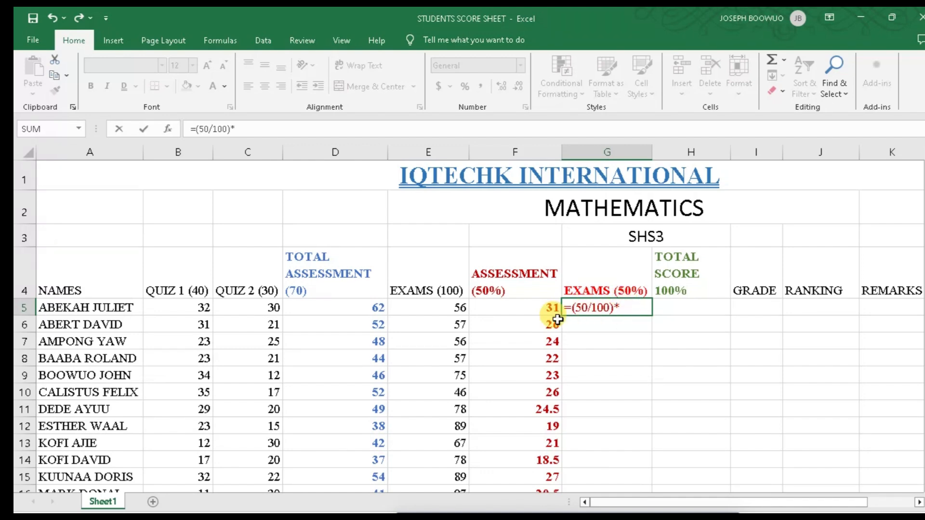
pyautogui.click(451, 311)
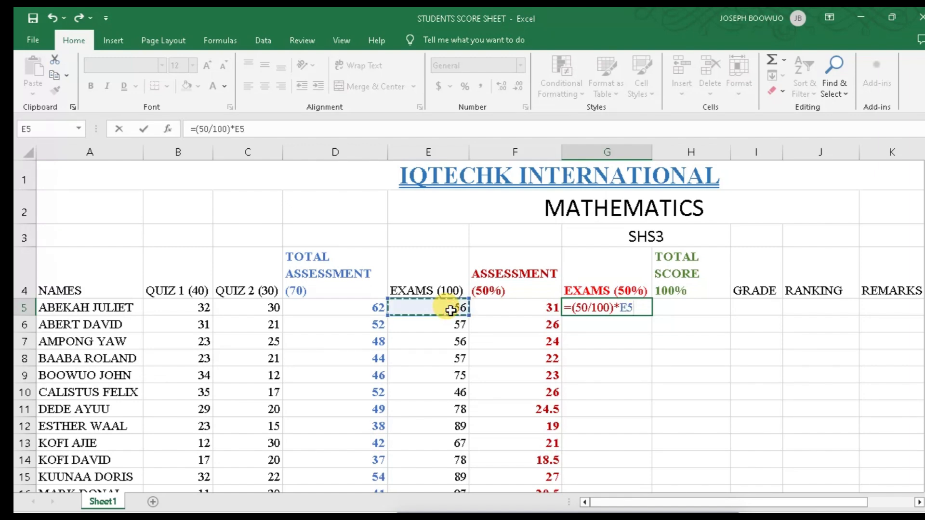
pyautogui.press('Return')
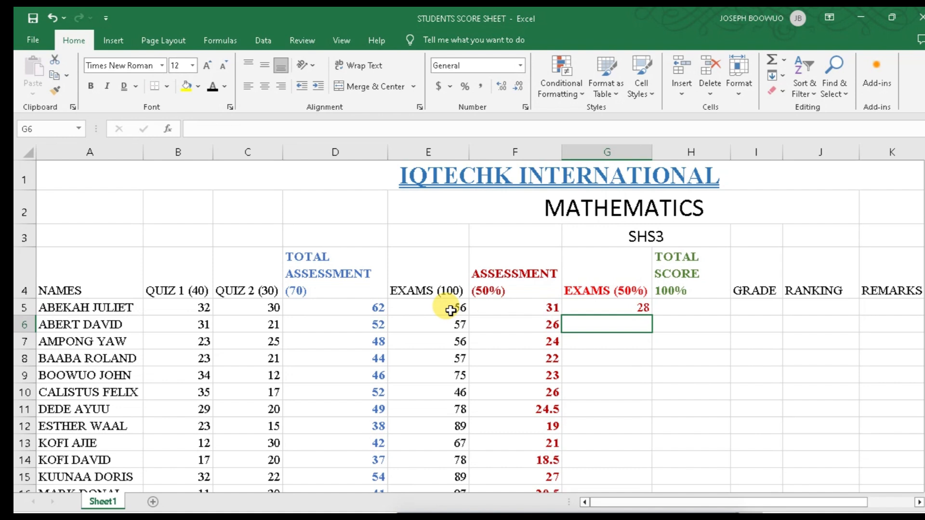
# Fill the 50% exams formula from G5 down through all students and clear the surplus formula in G23
pyautogui.click(612, 307)
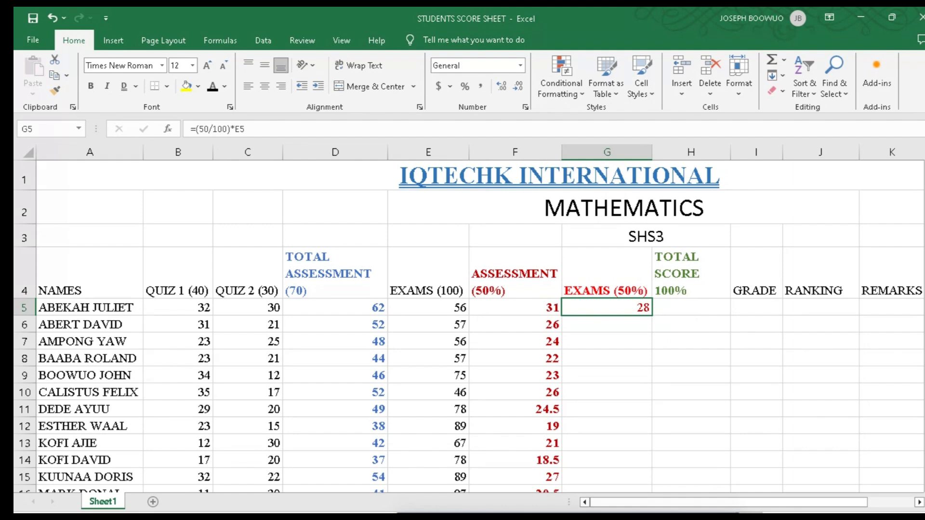
pyautogui.moveTo(652, 316); pyautogui.dragTo(652, 458)
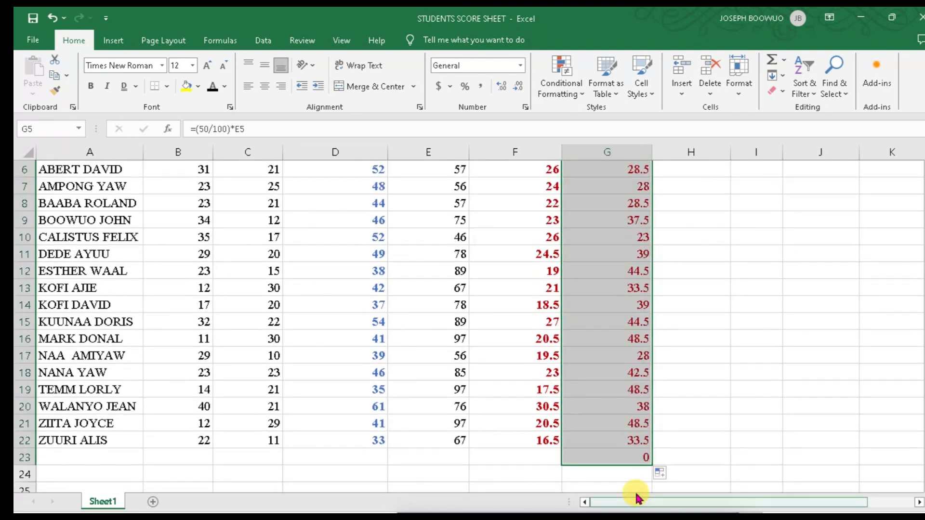
pyautogui.click(594, 458)
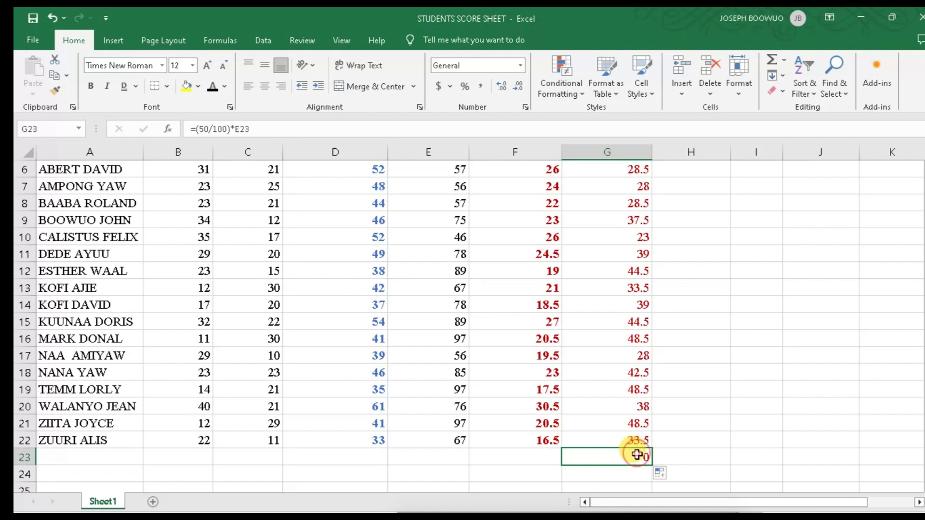
pyautogui.press('BackSpace')
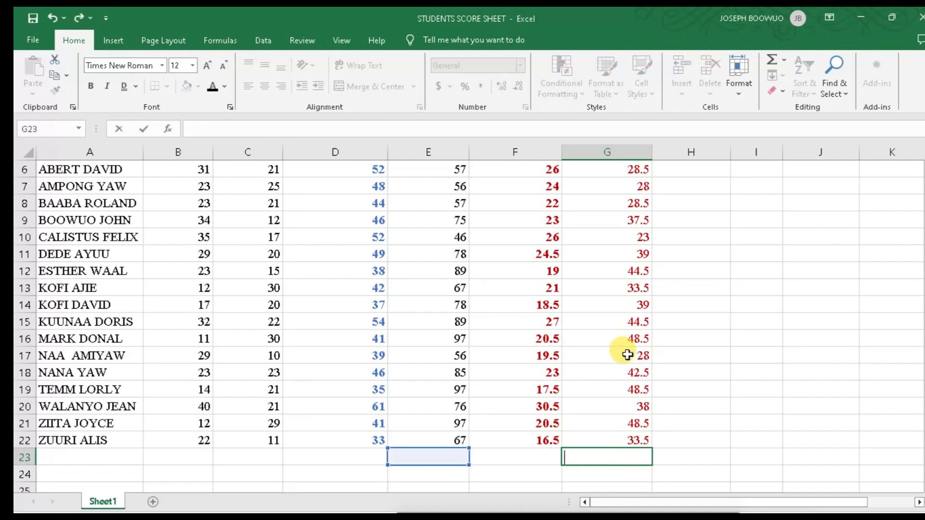
pyautogui.scroll(2, 628, 355)
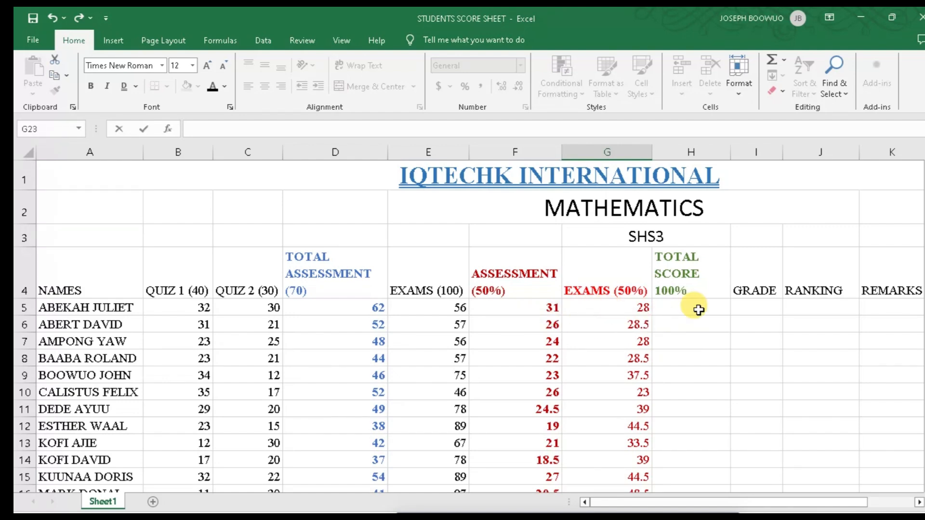
pyautogui.click(669, 289)
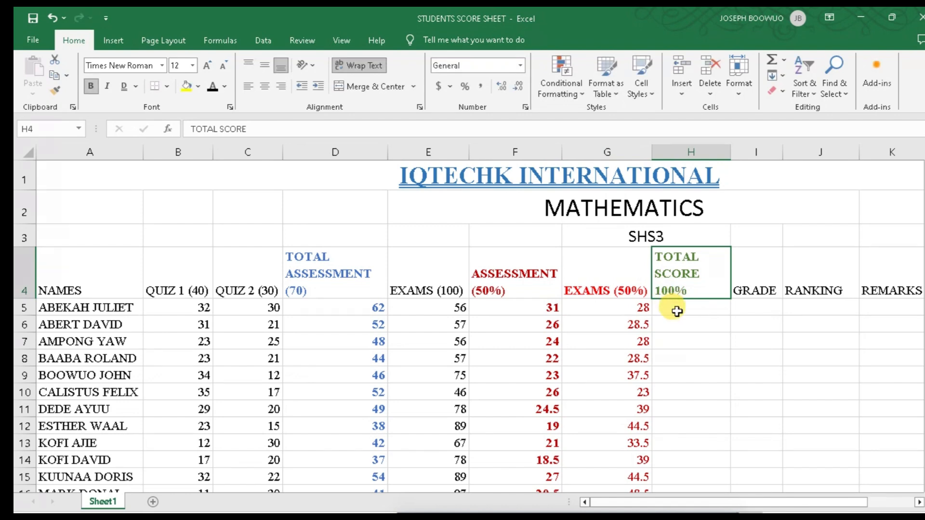
# Enter the formula =SUM(F5:G5) in H5 to add the first student's 50% assessment and 50% exams scores
pyautogui.click(678, 311)
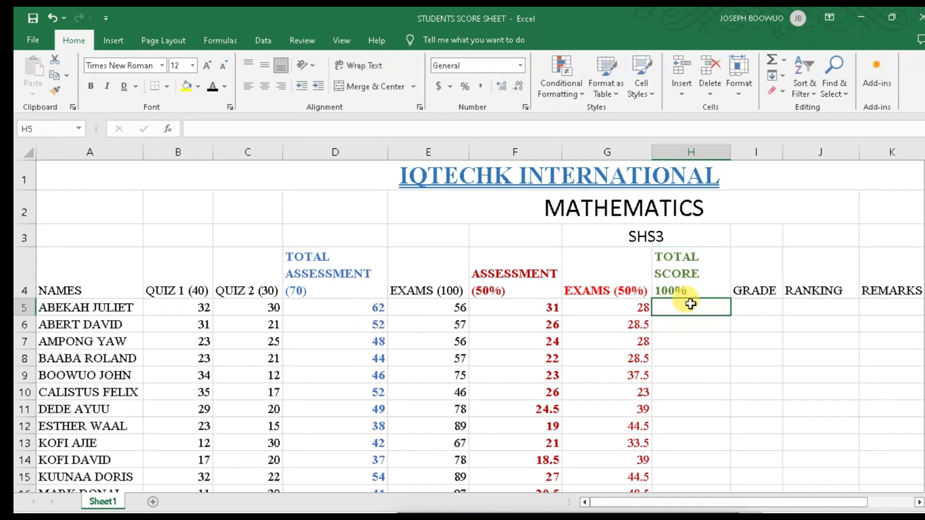
pyautogui.write('=')
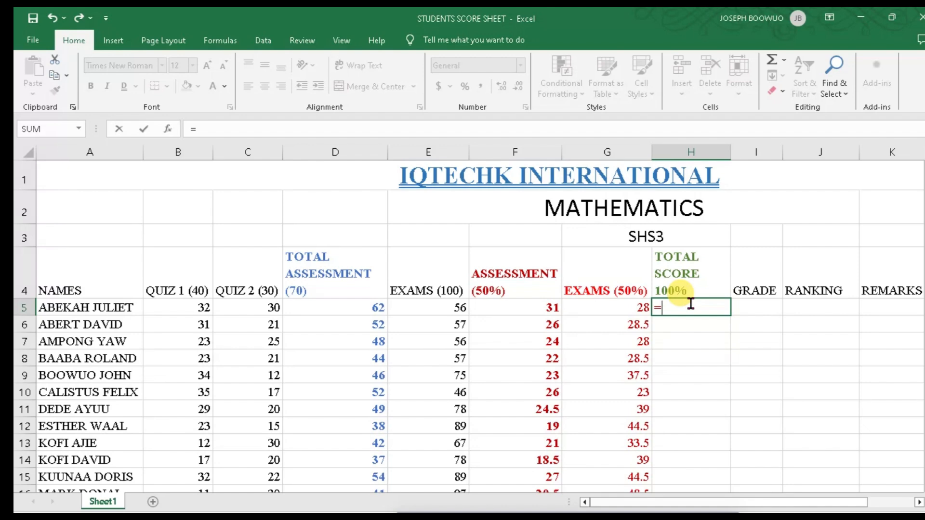
pyautogui.write('sum')
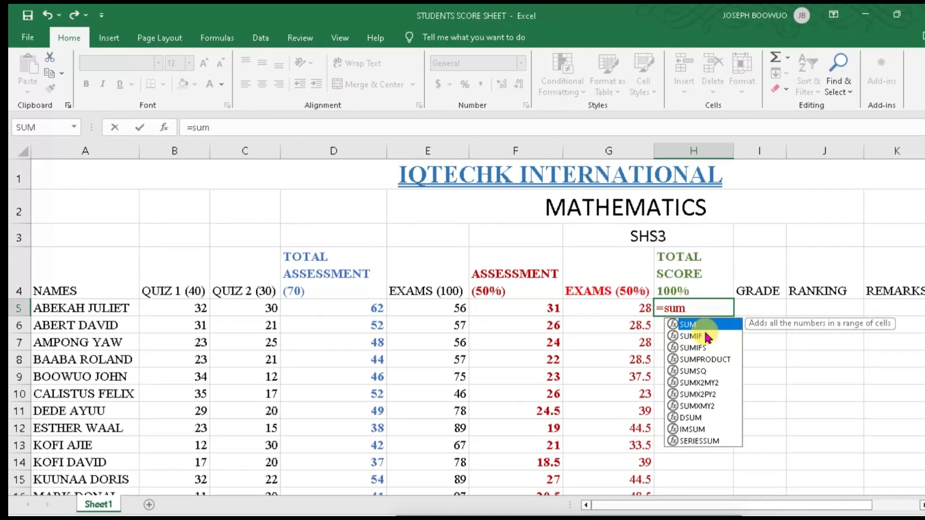
pyautogui.doubleClick(706, 324)
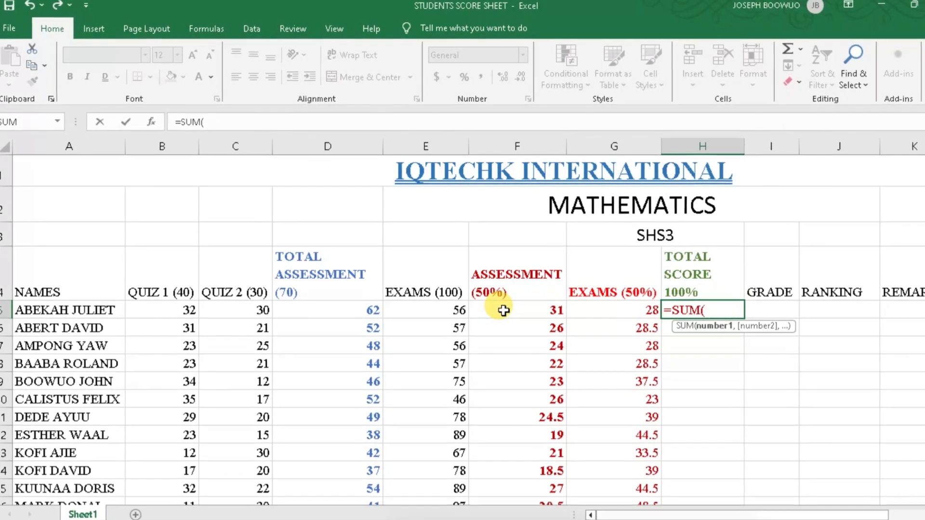
pyautogui.click(504, 311)
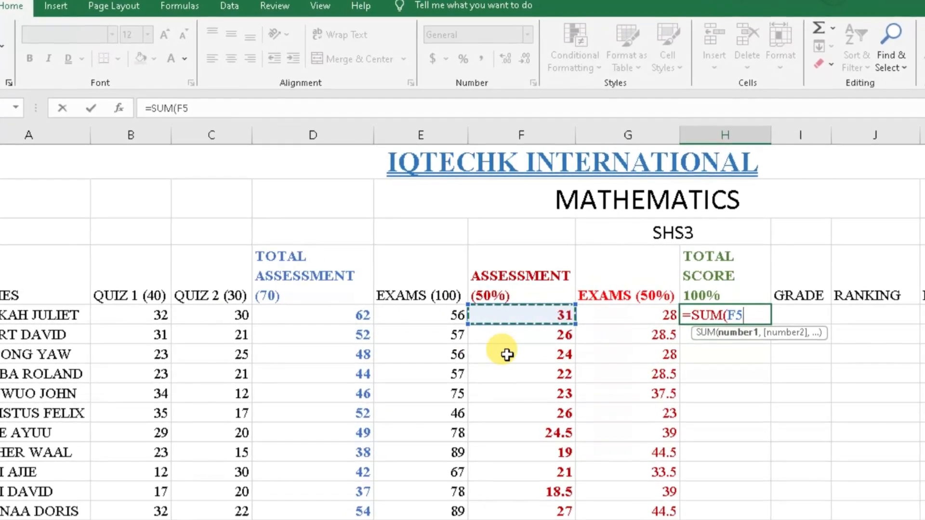
pyautogui.write(',')
pyautogui.click(636, 311)
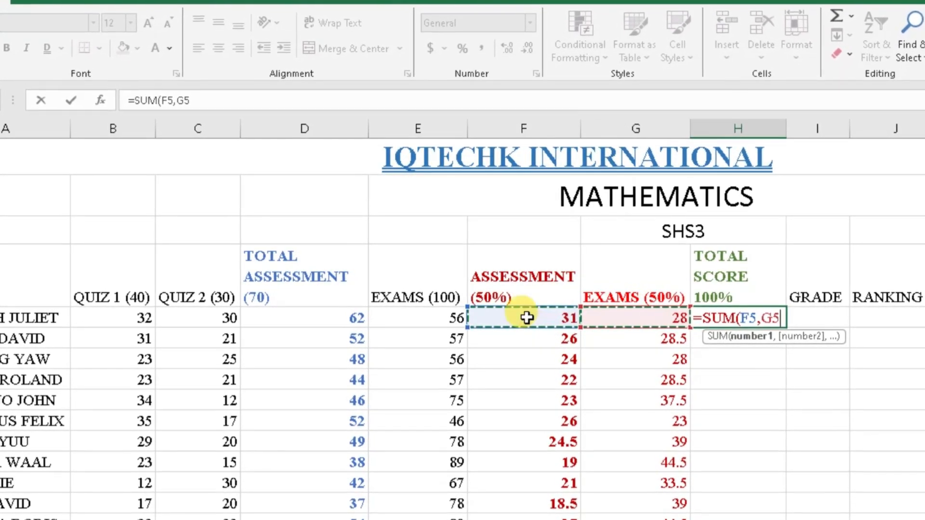
pyautogui.press('BackSpace')
pyautogui.press('BackSpace')
pyautogui.press('BackSpace')
pyautogui.moveTo(526, 318); pyautogui.dragTo(620, 314)
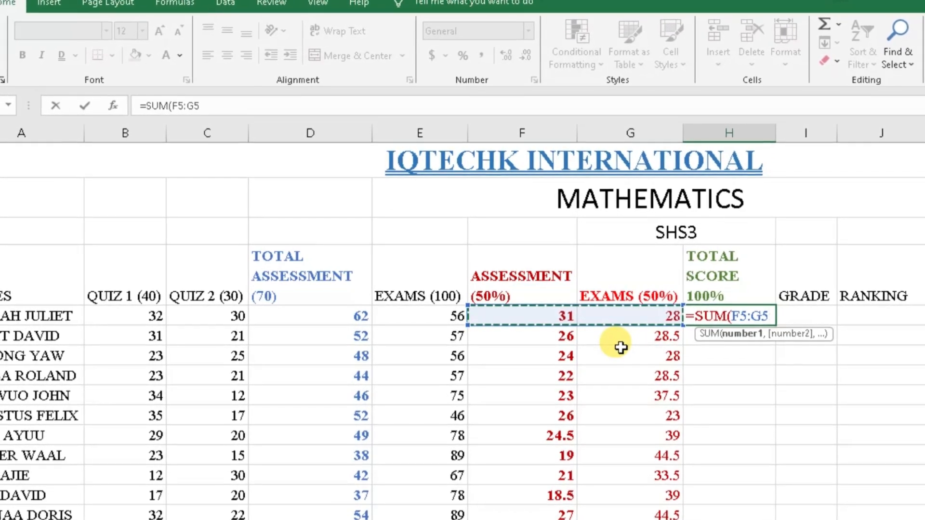
pyautogui.press('Return')
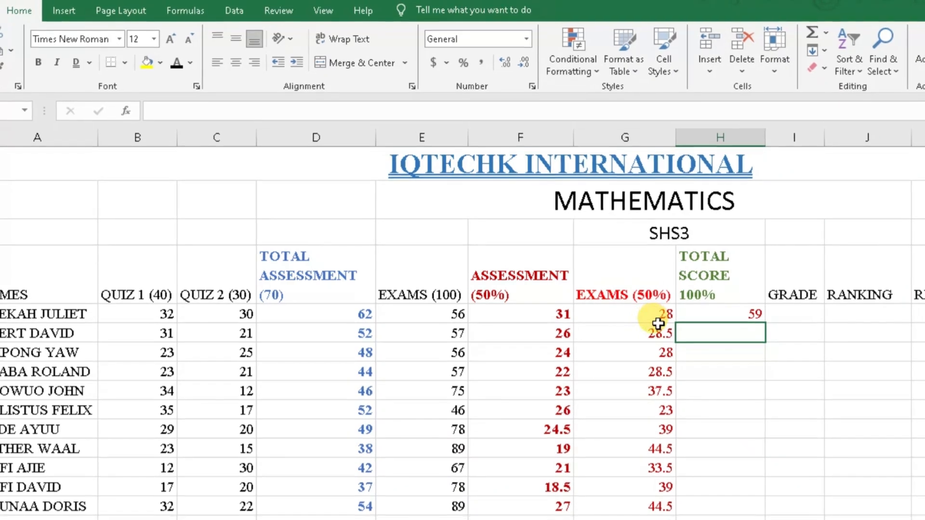
# Fill the total score formula from H5 down to H22 for all students
pyautogui.click(737, 314)
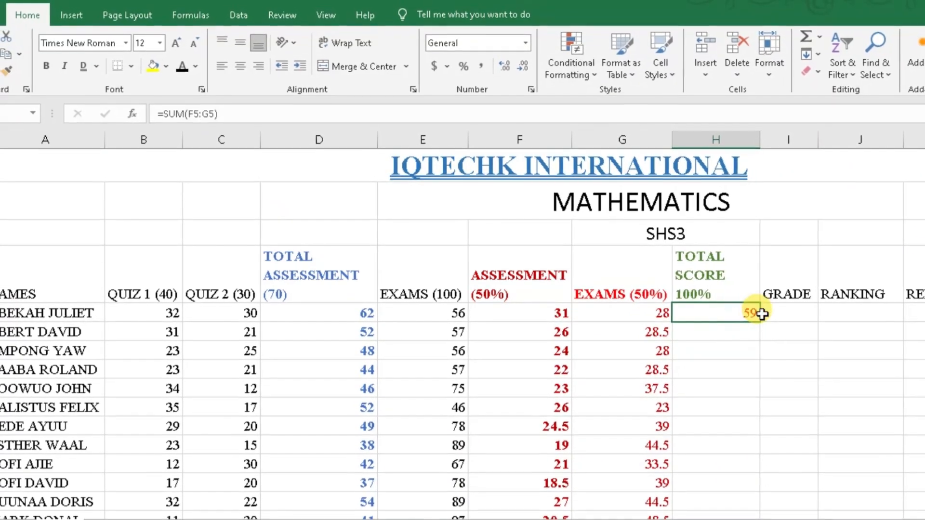
pyautogui.moveTo(738, 314); pyautogui.dragTo(709, 474)
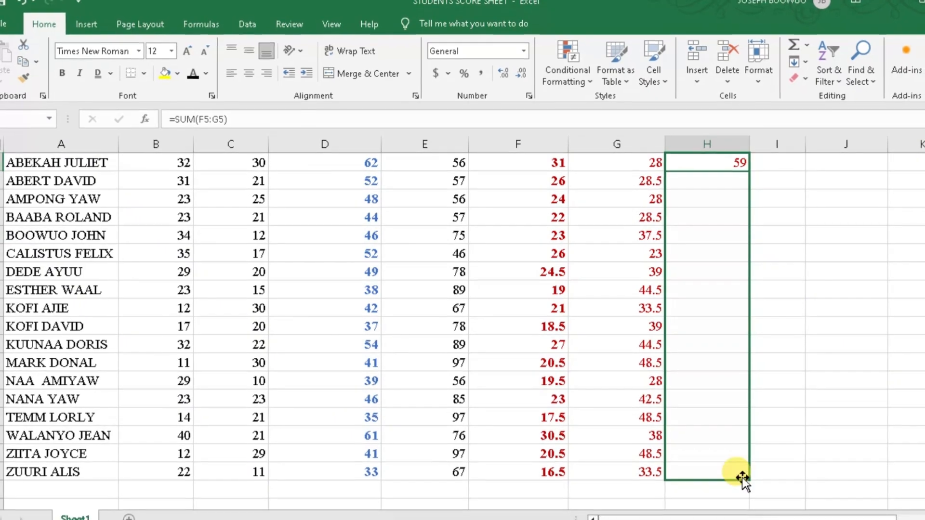
pyautogui.hotkey('ctrl', 'd')
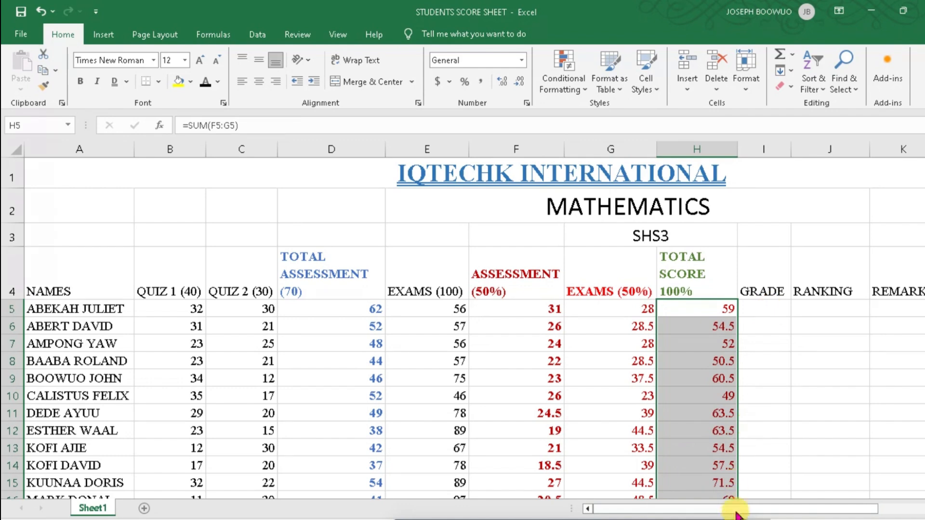
pyautogui.moveTo(746, 510); pyautogui.dragTo(727, 450)
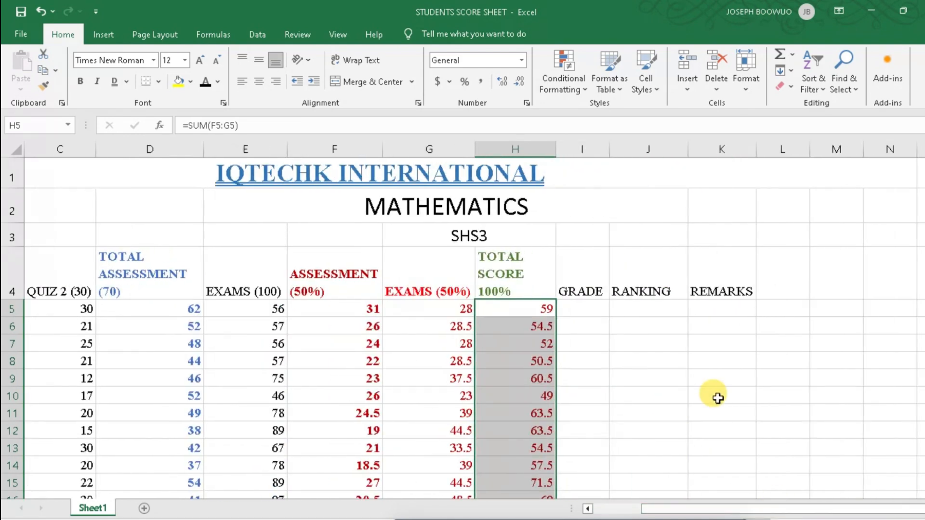